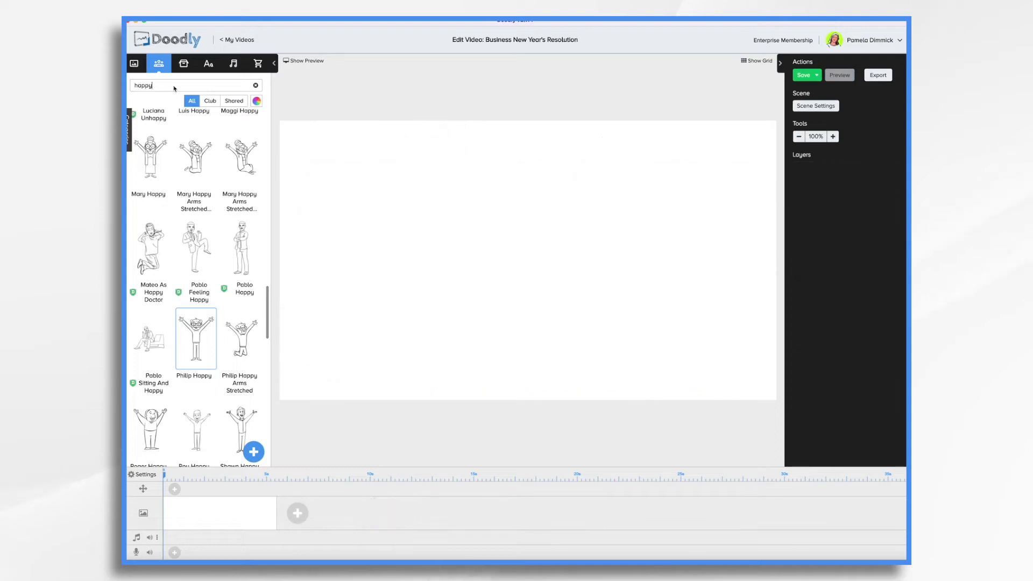
- Find the Auto Body Shop prop via an 'auto' search, drop it on the canvas and enlarge it
{"action": "key", "text": "BackSpace"}
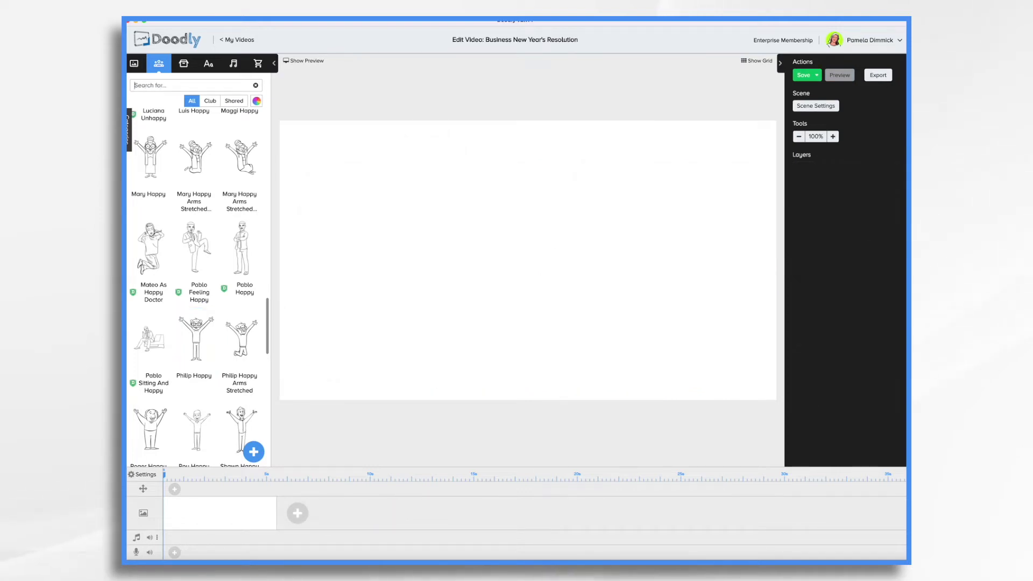
{"action": "left_click", "coordinate": [183, 63]}
{"action": "type", "text": "firew"}
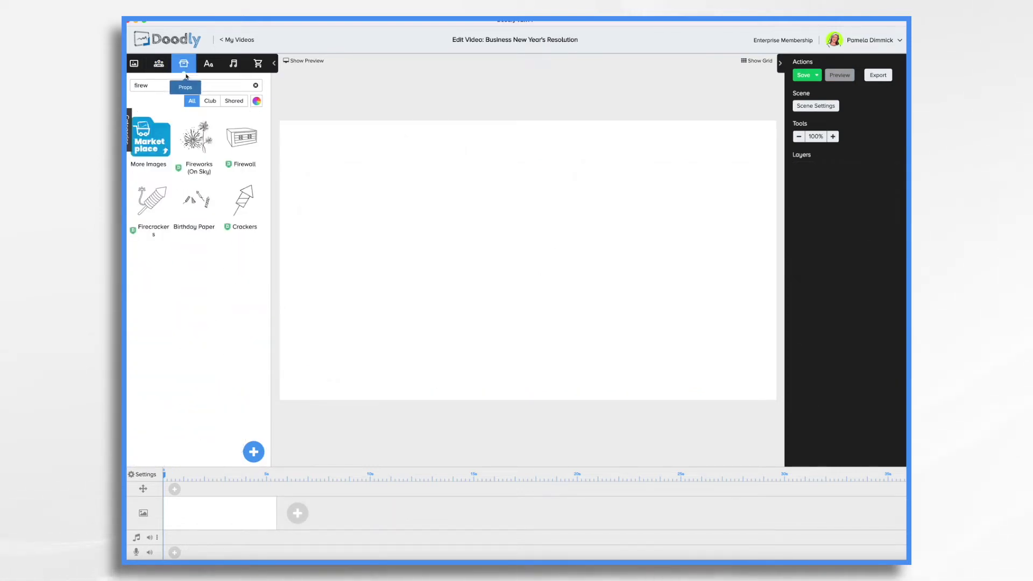
{"action": "key", "text": "BackSpace"}
{"action": "key", "text": "BackSpace"}
{"action": "key", "text": "BackSpace"}
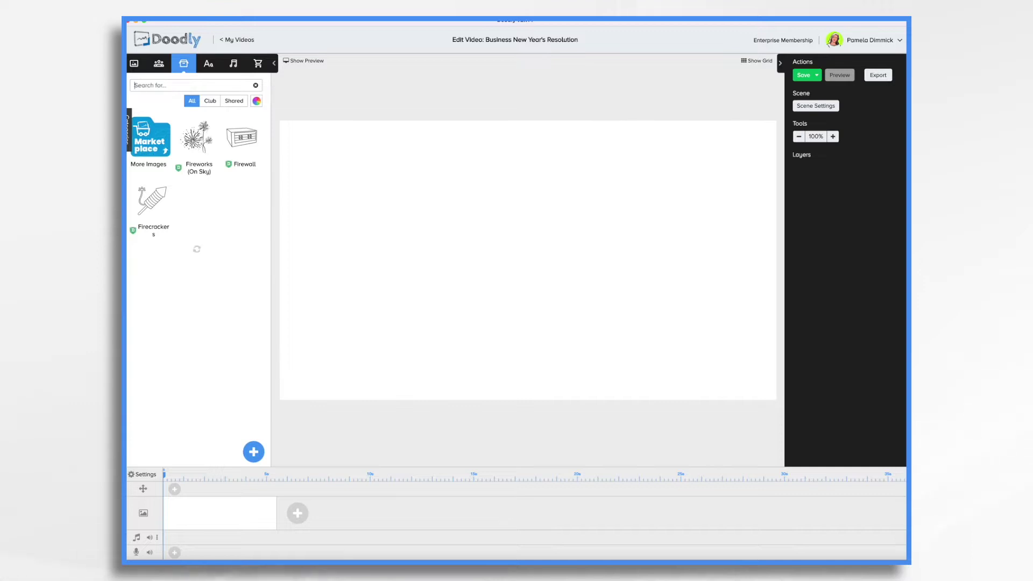
{"action": "type", "text": "auto"}
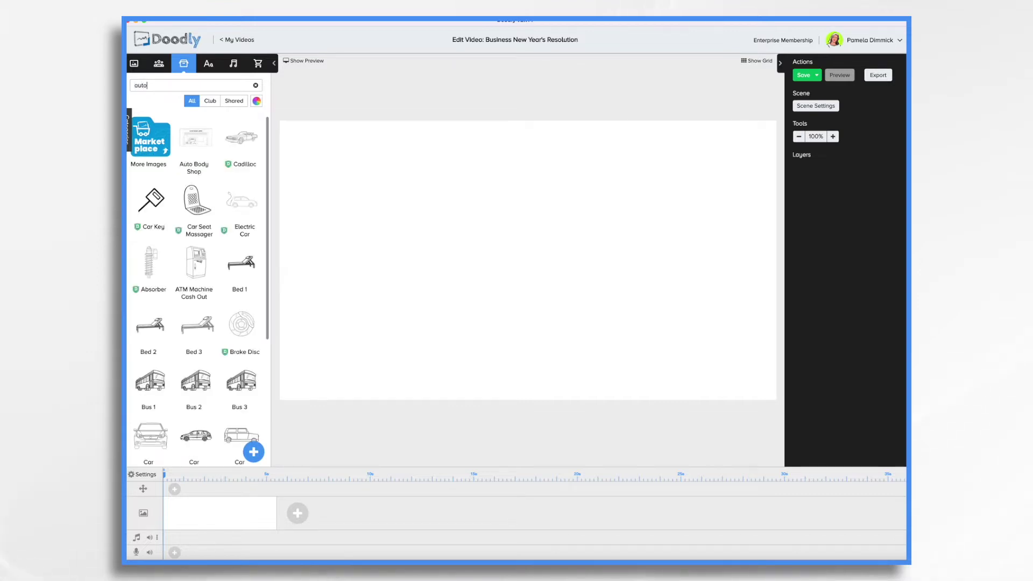
{"action": "left_click_drag", "start_coordinate": [194, 140], "coordinate": [420, 231]}
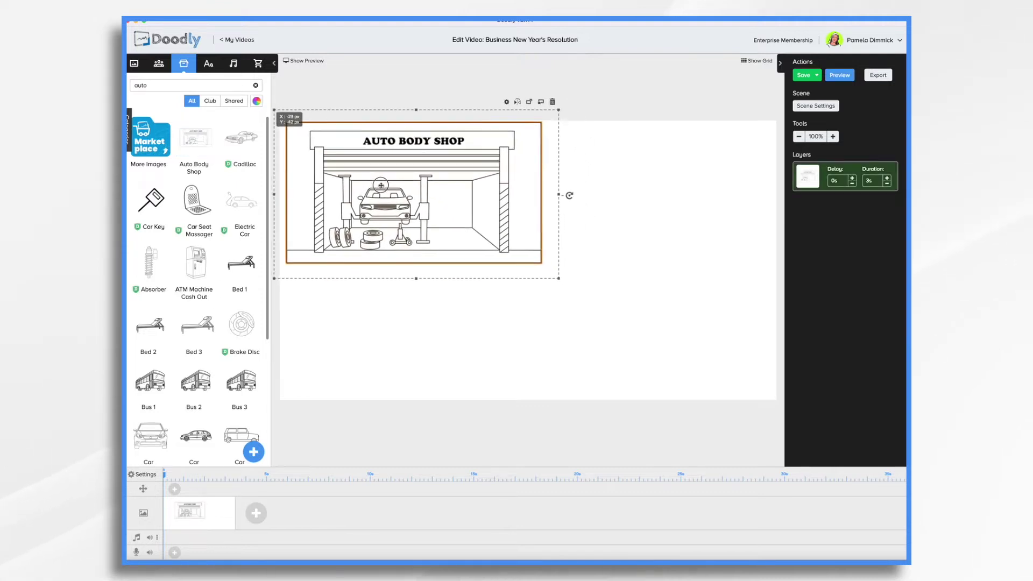
{"action": "left_click_drag", "start_coordinate": [555, 278], "coordinate": [814, 422]}
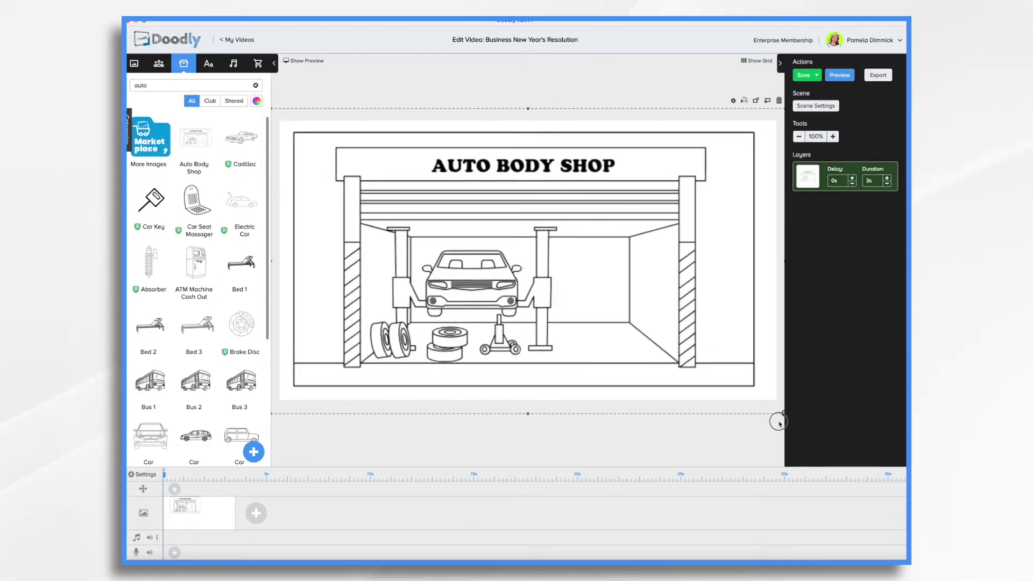
{"action": "left_click_drag", "start_coordinate": [659, 356], "coordinate": [656, 355]}
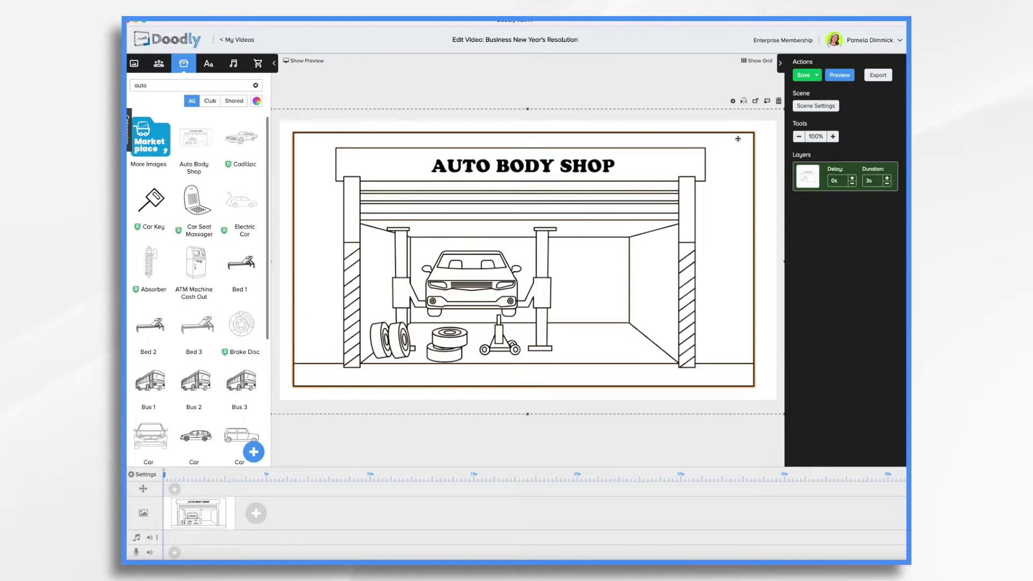
- Apply 70% opacity to the Auto Body Shop image, then search characters for 'mech'
{"action": "left_click", "coordinate": [733, 101]}
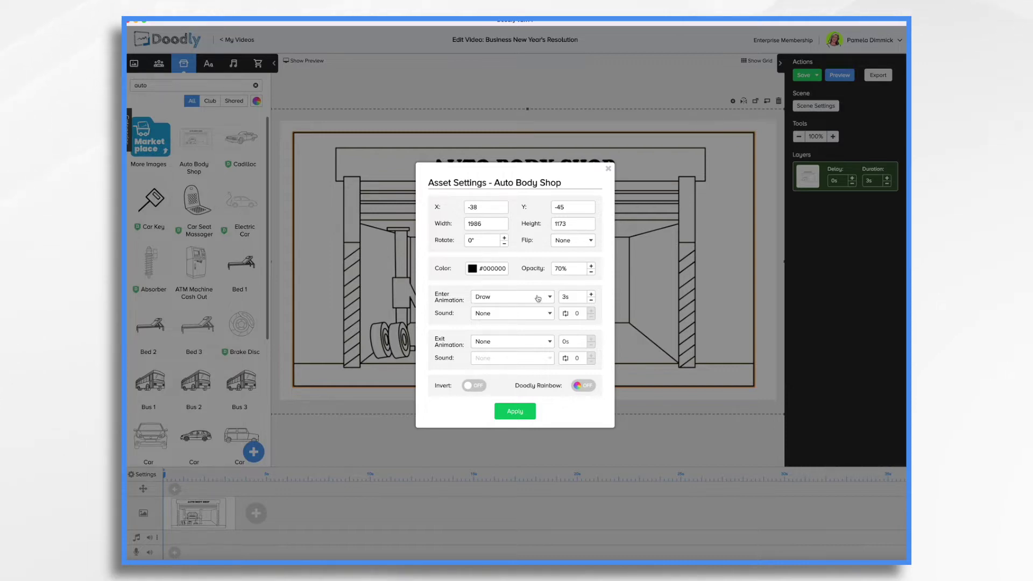
{"action": "left_click", "coordinate": [515, 411]}
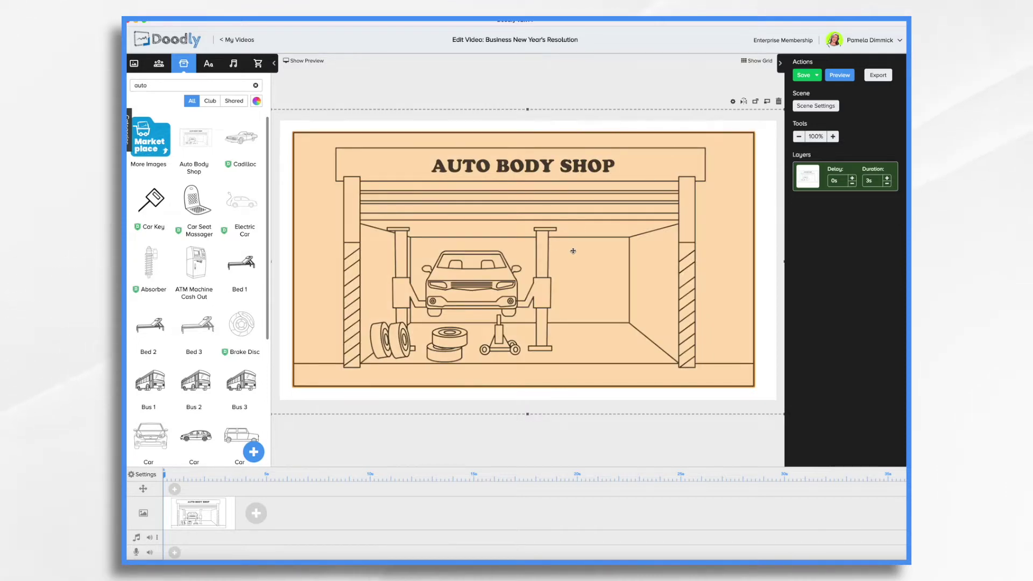
{"action": "left_click", "coordinate": [161, 63]}
{"action": "type", "text": "mech"}
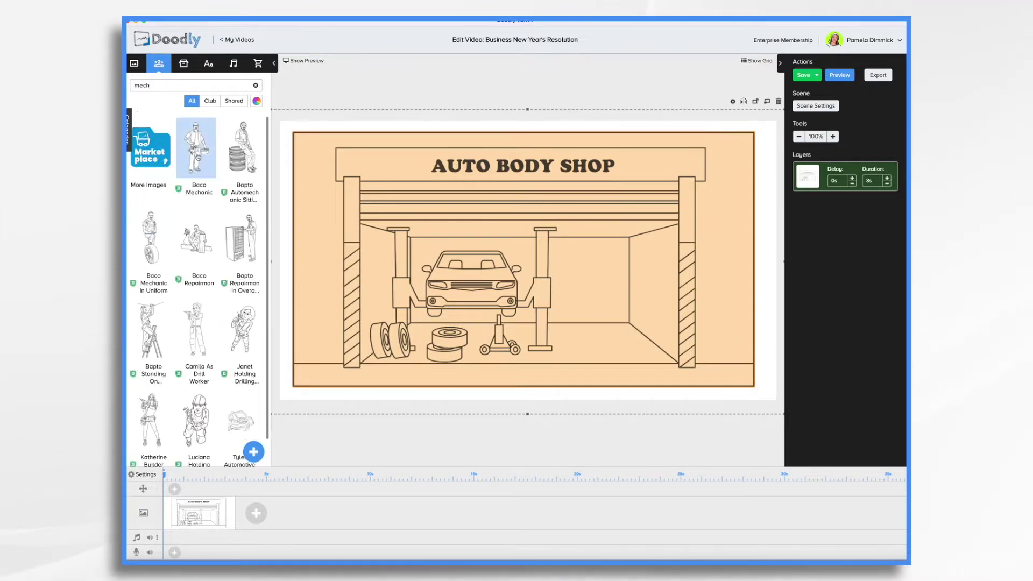
- Add Baco Mechanic In Uniform as a new layer and enlarge him to about twice his size
{"action": "left_click_drag", "start_coordinate": [151, 237], "coordinate": [608, 292]}
{"action": "left_click", "coordinate": [483, 305]}
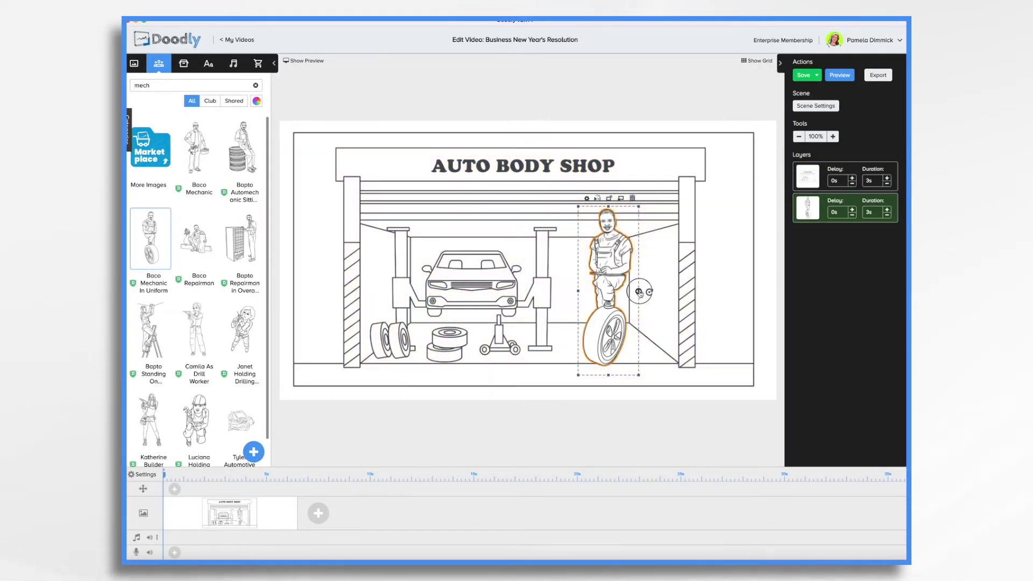
{"action": "left_click_drag", "start_coordinate": [639, 291], "coordinate": [708, 293]}
{"action": "left_click_drag", "start_coordinate": [577, 109], "coordinate": [603, 140]}
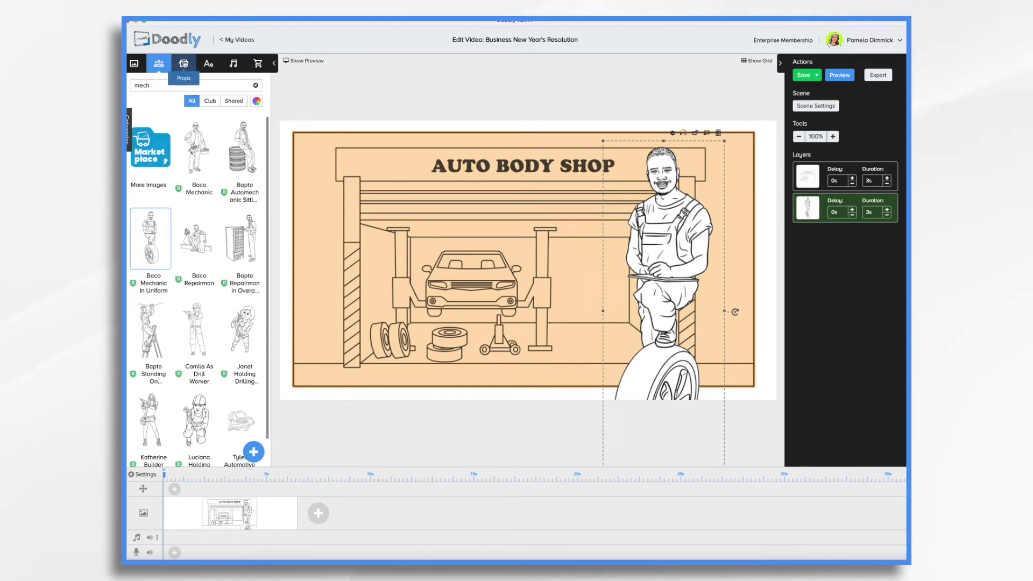
- Search props for '2022' and add the Happy New Year 2022 image as a new layer
{"action": "left_click", "coordinate": [183, 63]}
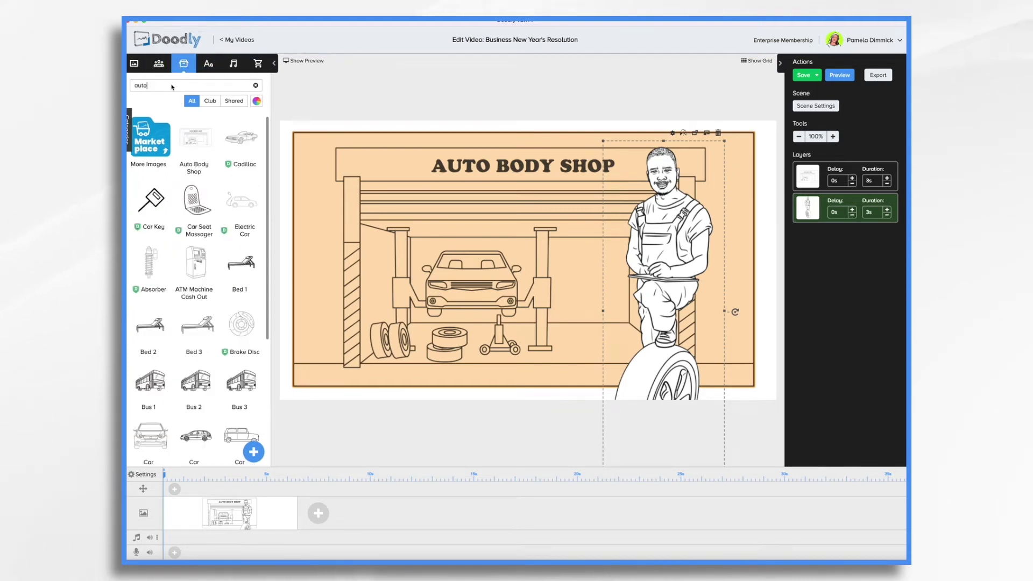
{"action": "key", "text": "BackSpace"}
{"action": "key", "text": "BackSpace"}
{"action": "key", "text": "BackSpace"}
{"action": "key", "text": "BackSpace"}
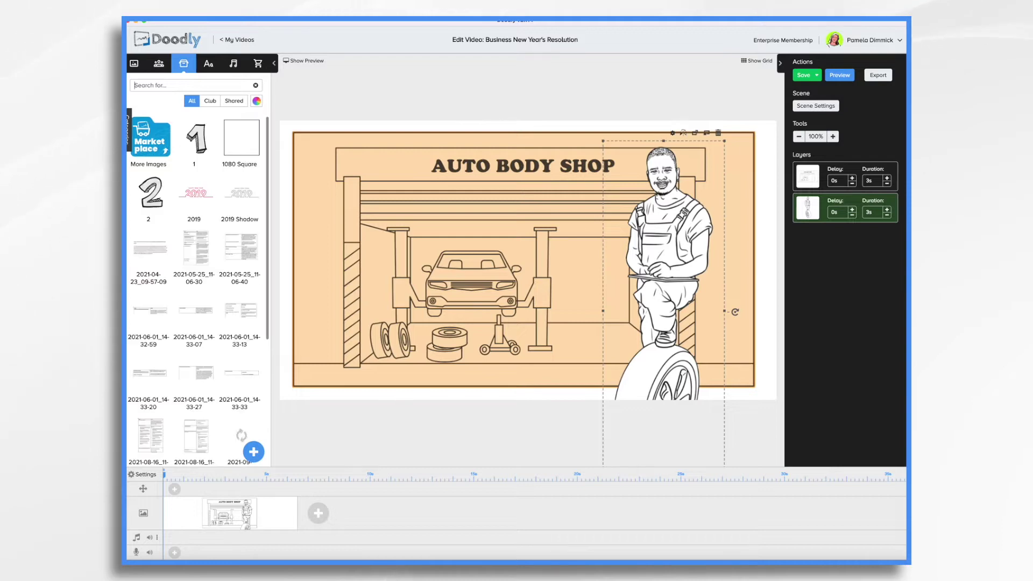
{"action": "type", "text": "2022"}
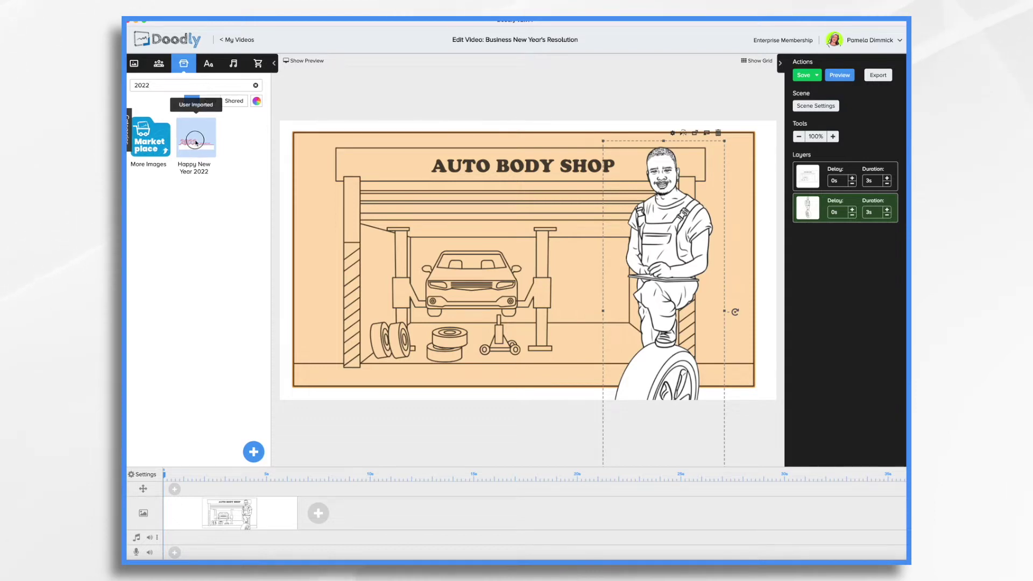
{"action": "left_click_drag", "start_coordinate": [196, 143], "coordinate": [465, 299]}
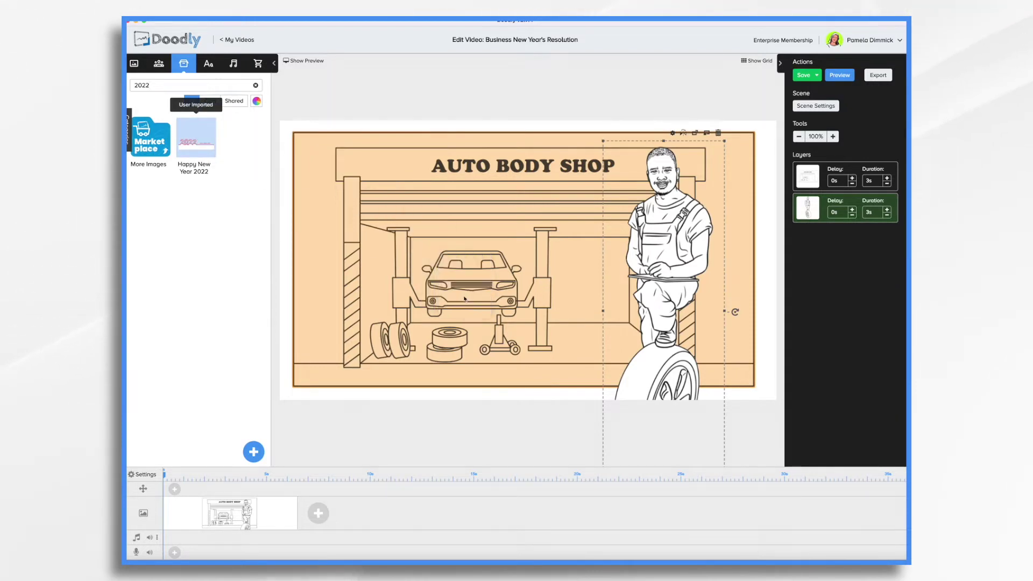
{"action": "left_click", "coordinate": [482, 305]}
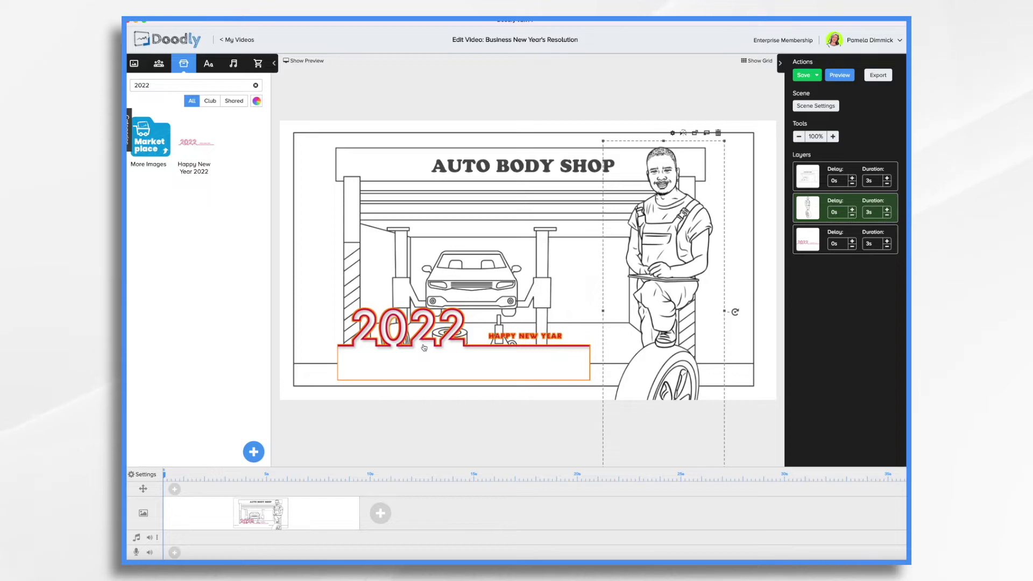
- Widen and enlarge the 2022 image across the scene and position it in the lower part
{"action": "left_click_drag", "start_coordinate": [424, 347], "coordinate": [362, 352]}
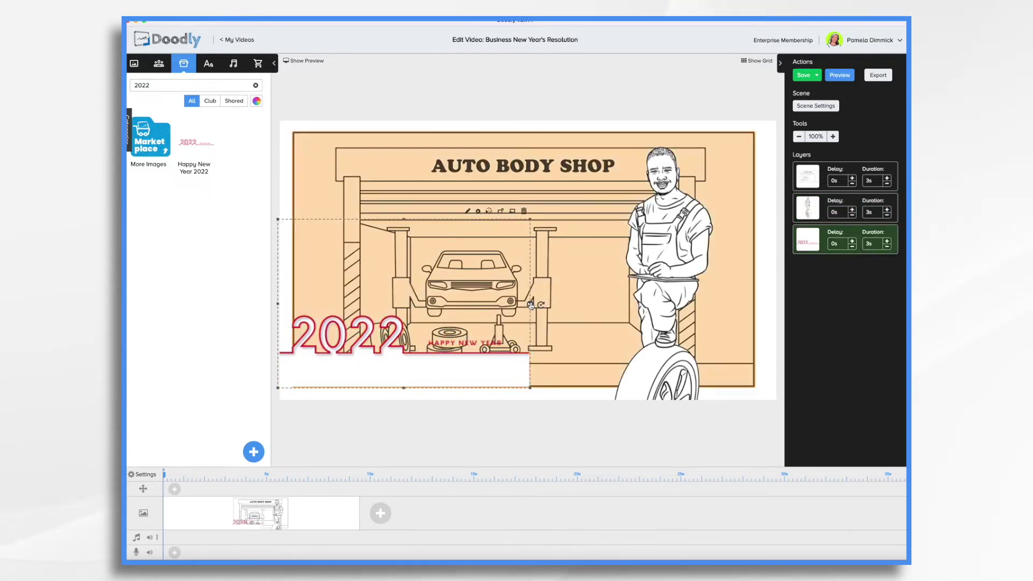
{"action": "left_click_drag", "start_coordinate": [530, 305], "coordinate": [754, 305]}
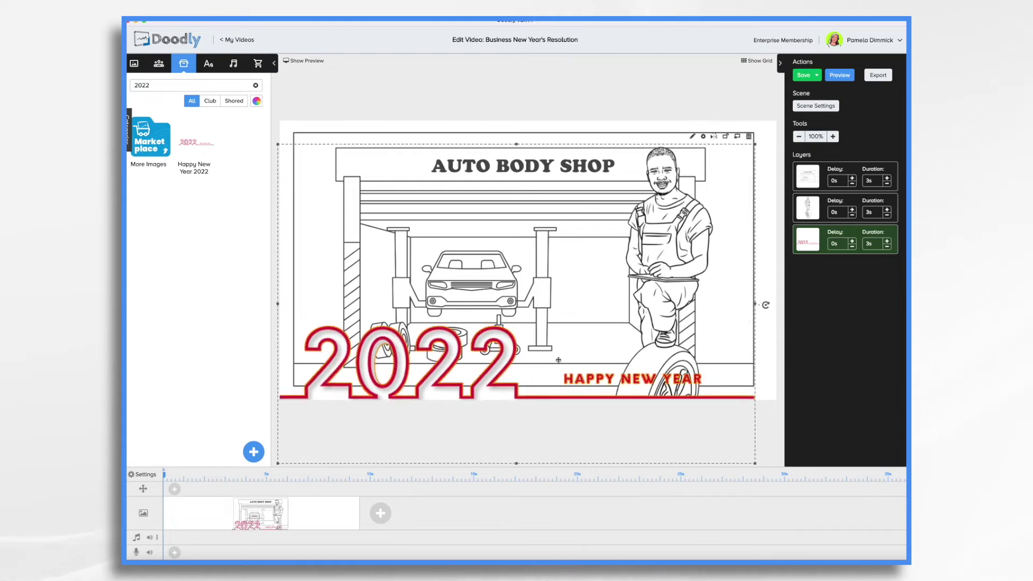
{"action": "left_click_drag", "start_coordinate": [505, 353], "coordinate": [505, 299]}
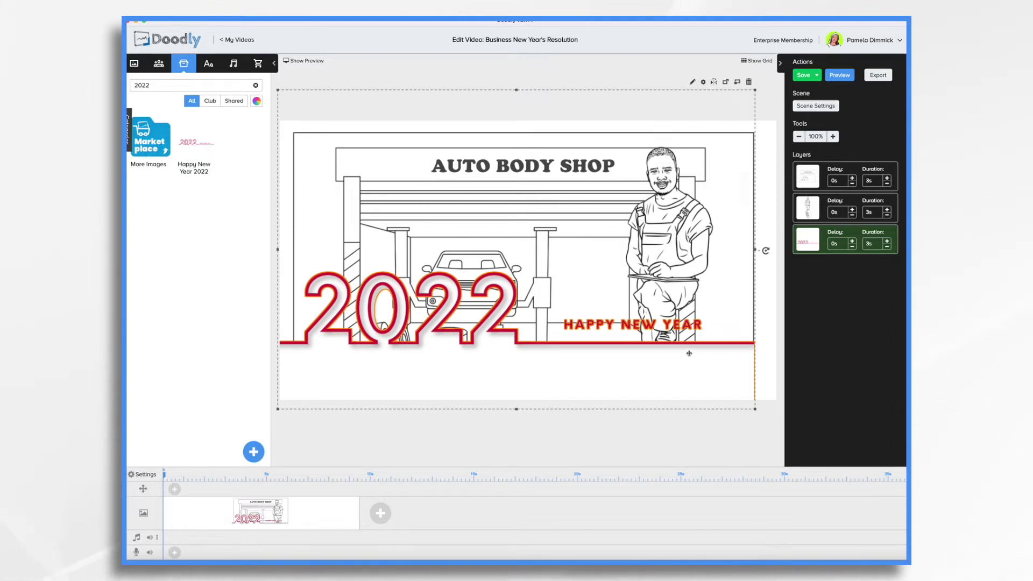
{"action": "left_click_drag", "start_coordinate": [755, 251], "coordinate": [781, 252]}
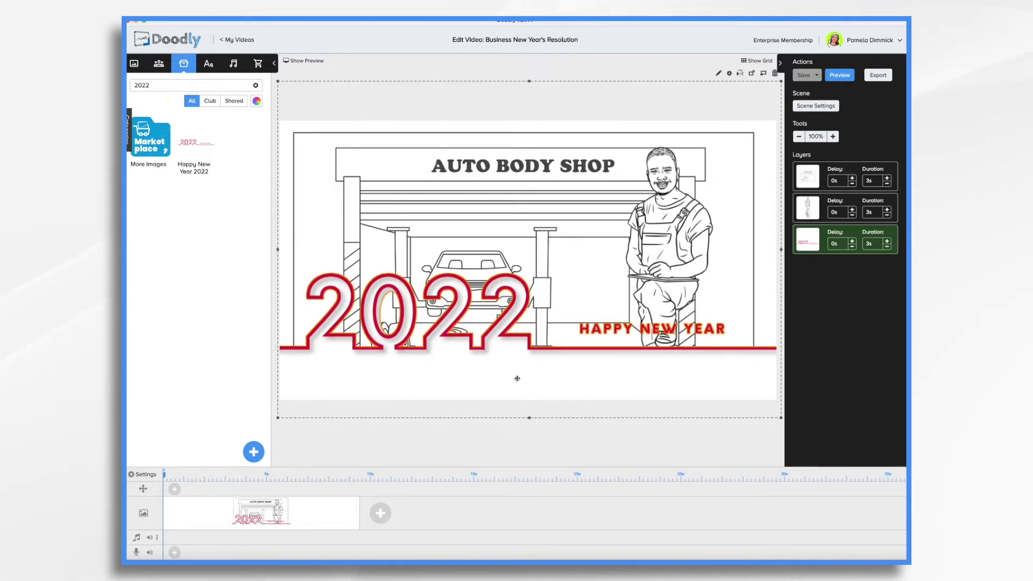
{"action": "mouse_move", "coordinate": [515, 378]}
{"action": "left_mouse_down"}
{"action": "mouse_move", "coordinate": [502, 344]}
{"action": "mouse_move", "coordinate": [507, 353]}
{"action": "mouse_move", "coordinate": [507, 316]}
{"action": "mouse_move", "coordinate": [506, 374]}
{"action": "left_mouse_up"}
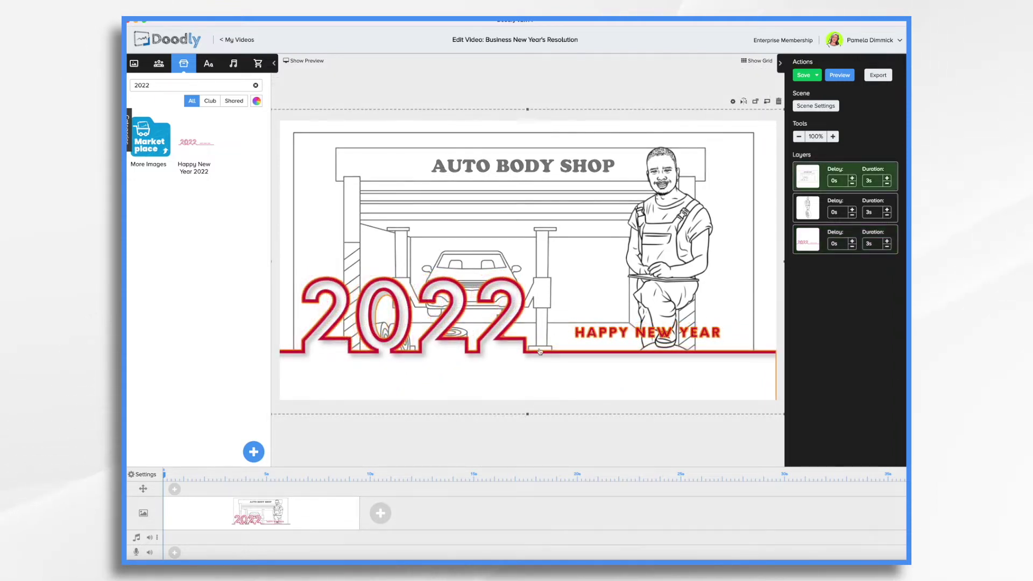
- Add an Akrobat-Semibold text box reading "We can repair anything, but we can't replace you!"
{"action": "left_click", "coordinate": [209, 64]}
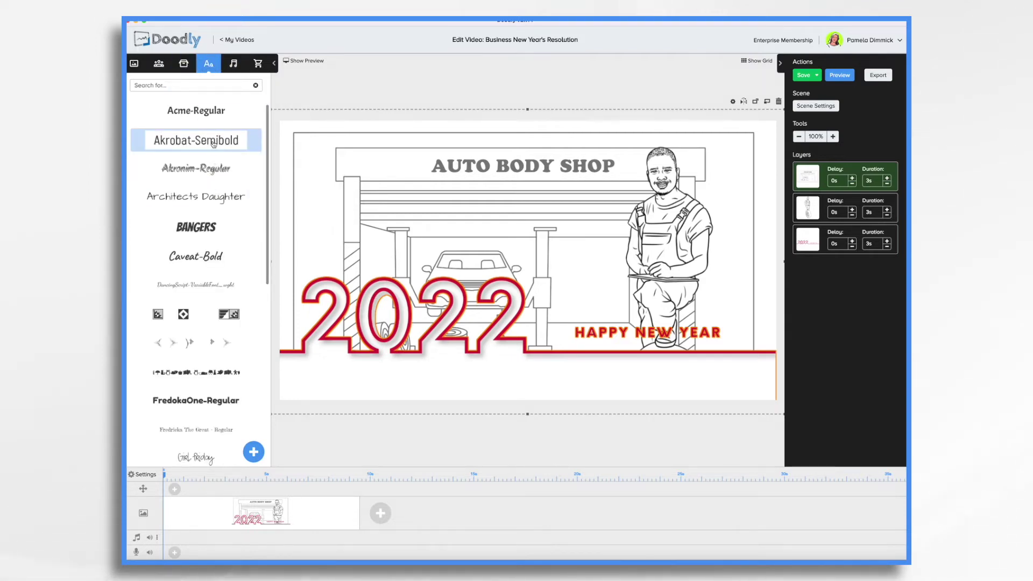
{"action": "left_click_drag", "start_coordinate": [213, 144], "coordinate": [425, 385]}
{"action": "double_click", "coordinate": [428, 383]}
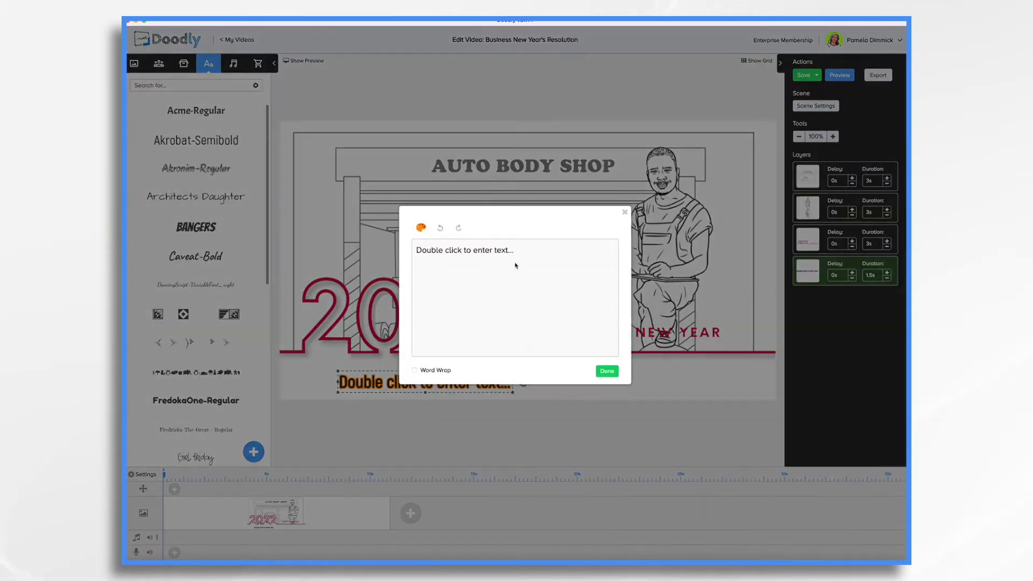
{"action": "key", "text": "ctrl+a"}
{"action": "type", "text": "We can repair anything, but "}
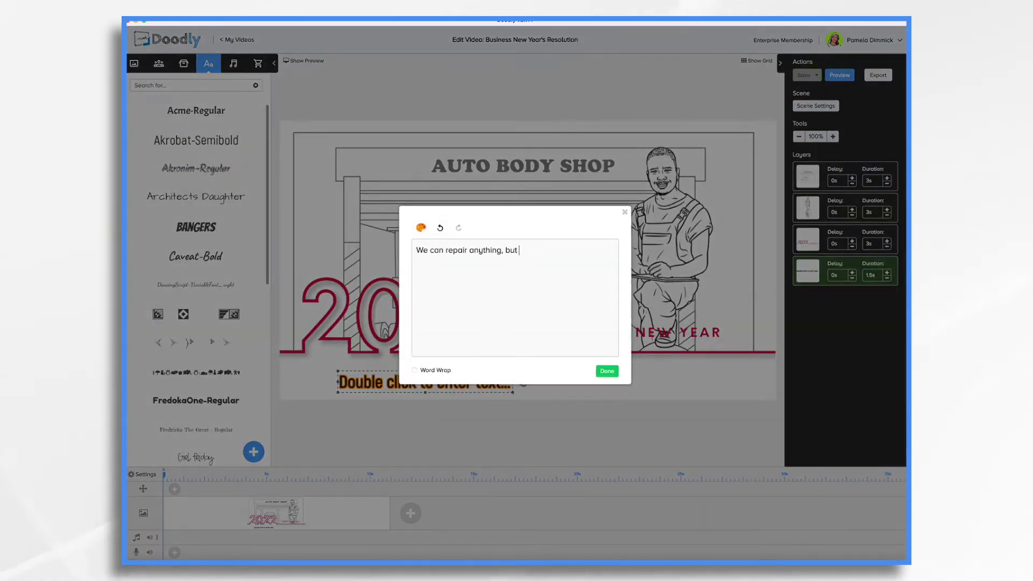
{"action": "type", "text": "we can't replace you! I"}
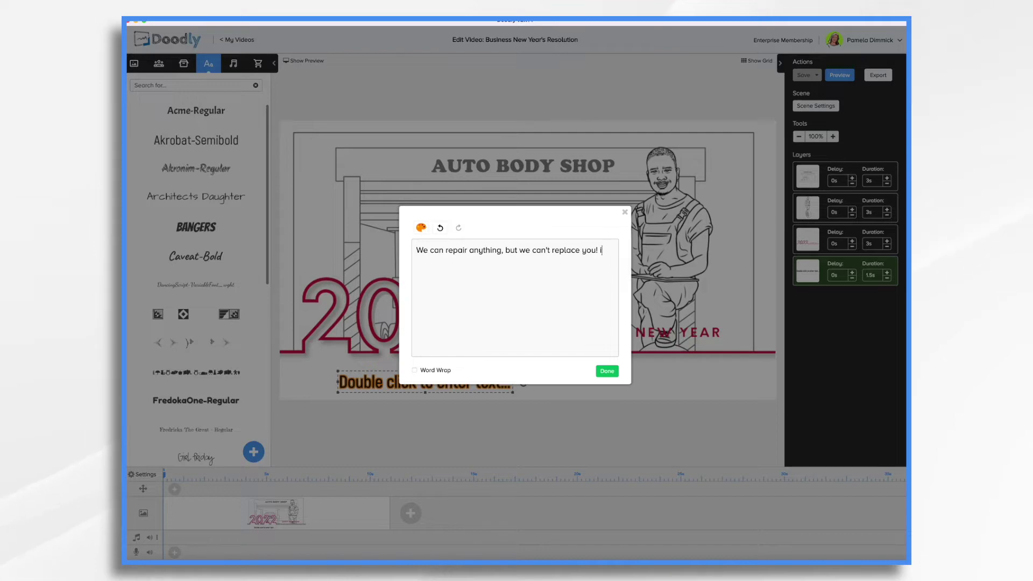
{"action": "left_click", "coordinate": [607, 371]}
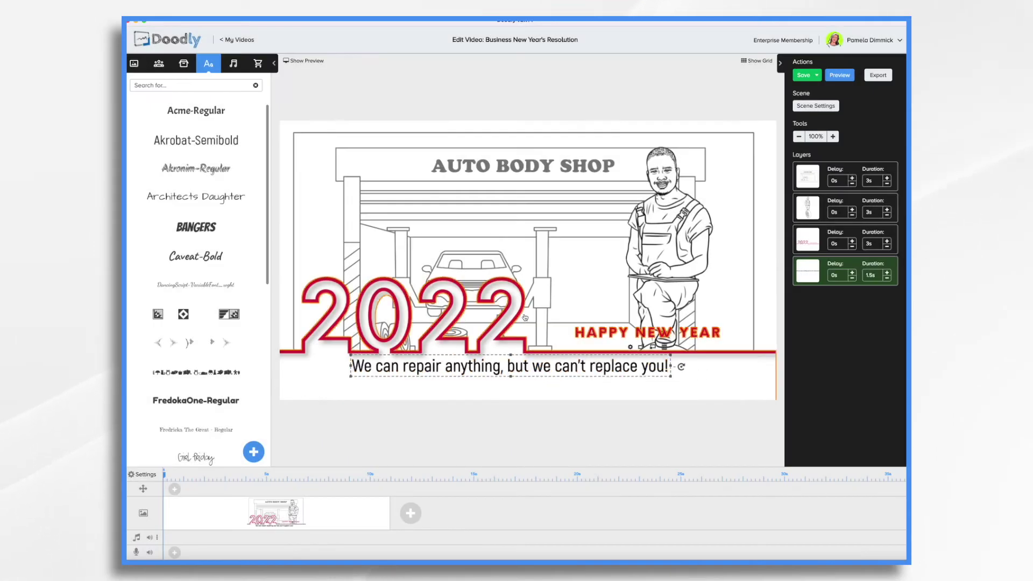
- Raise the 2022 graphic, move the sentence beneath it, and add another Akrobat-Semibold text box below
{"action": "left_click", "coordinate": [466, 295]}
{"action": "left_click_drag", "start_coordinate": [466, 295], "coordinate": [520, 282]}
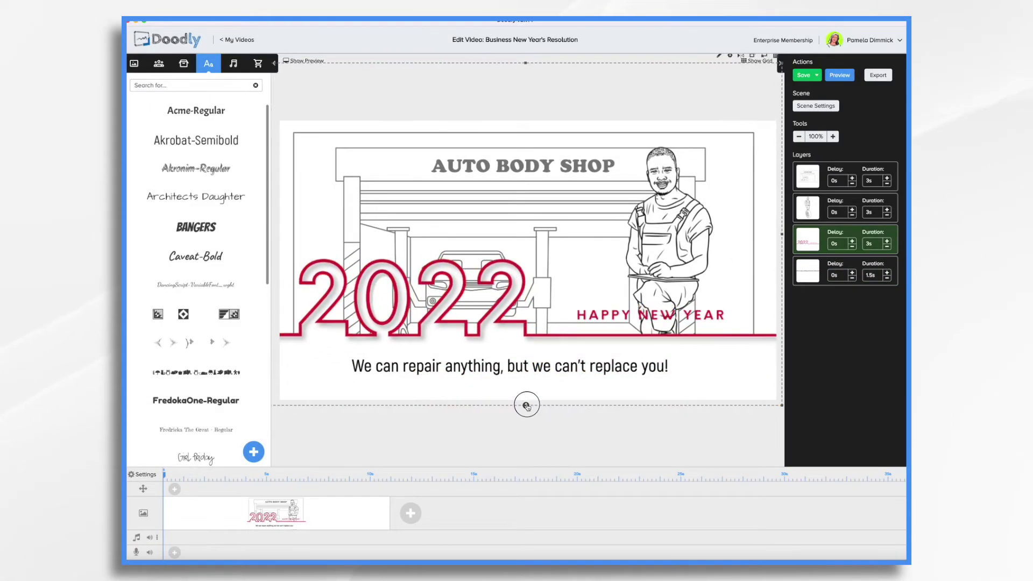
{"action": "left_click_drag", "start_coordinate": [497, 361], "coordinate": [474, 350]}
{"action": "left_click_drag", "start_coordinate": [196, 140], "coordinate": [500, 385]}
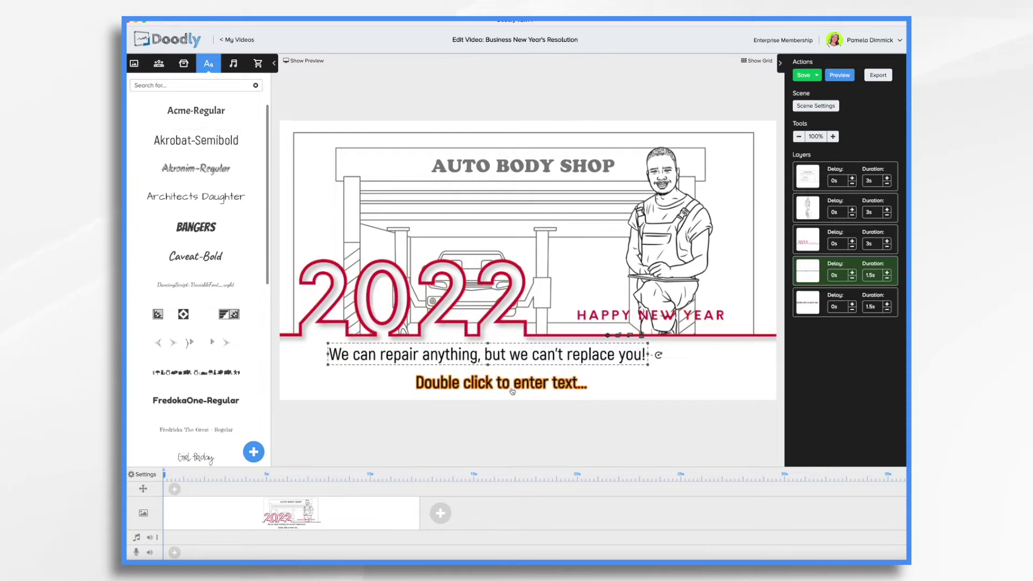
- Fill the new box with "We resolve to make sure every customer feels like family!" and reposition the first sentence above it
{"action": "double_click", "coordinate": [499, 385]}
{"action": "type", "text": "olve to make sure every customer feels like family!"}
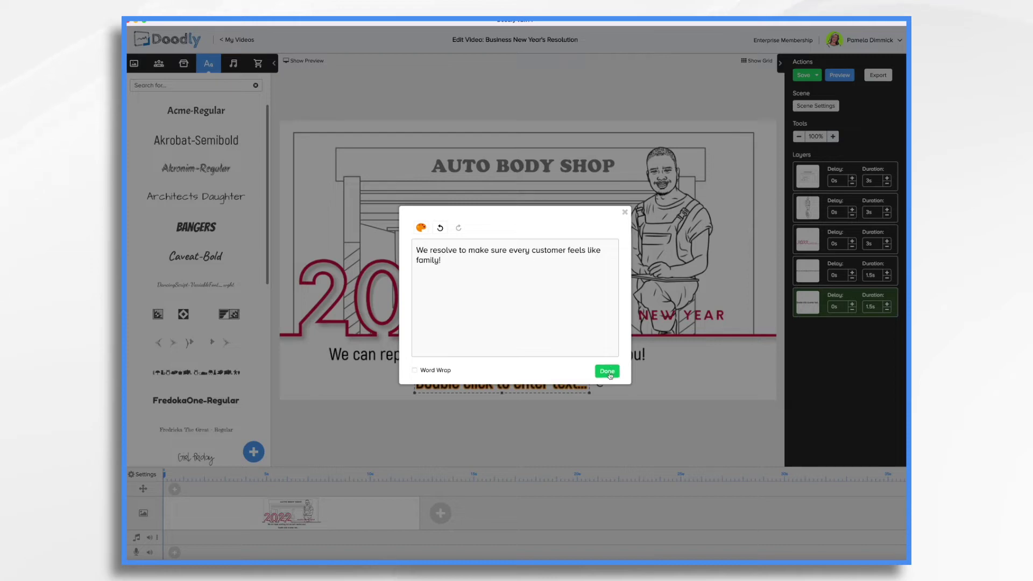
{"action": "left_click", "coordinate": [610, 375]}
{"action": "left_click_drag", "start_coordinate": [528, 353], "coordinate": [575, 371]}
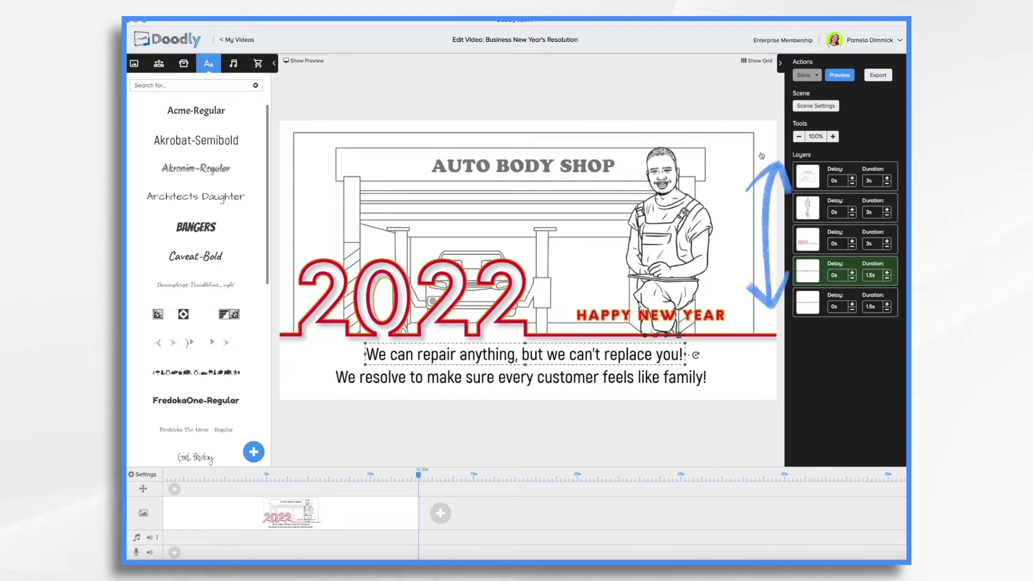
- Shorten the background layer's duration to 1s and the mechanic layer's to 2s
{"action": "left_click", "coordinate": [819, 177]}
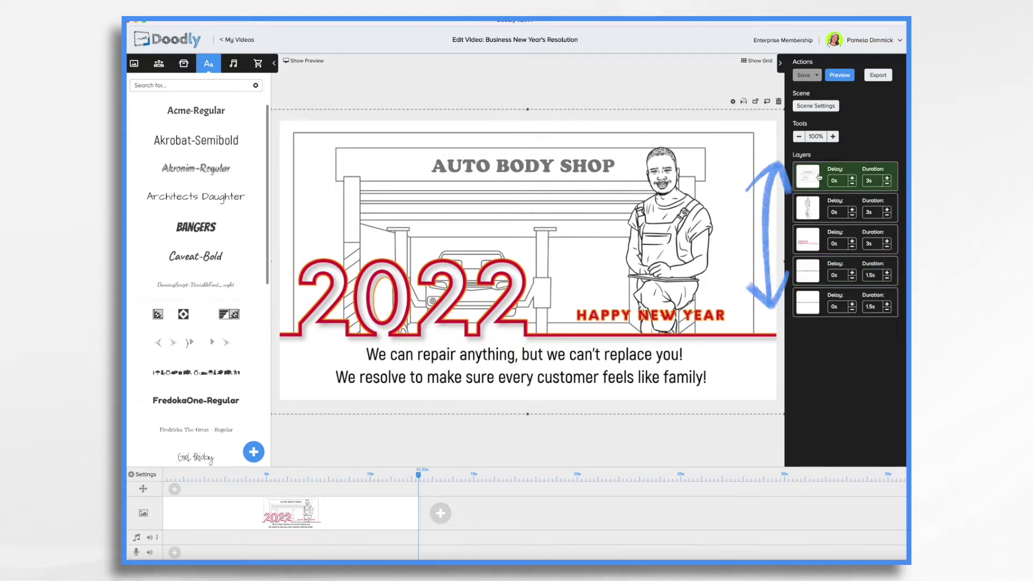
{"action": "left_click", "coordinate": [886, 184]}
{"action": "left_click", "coordinate": [887, 183]}
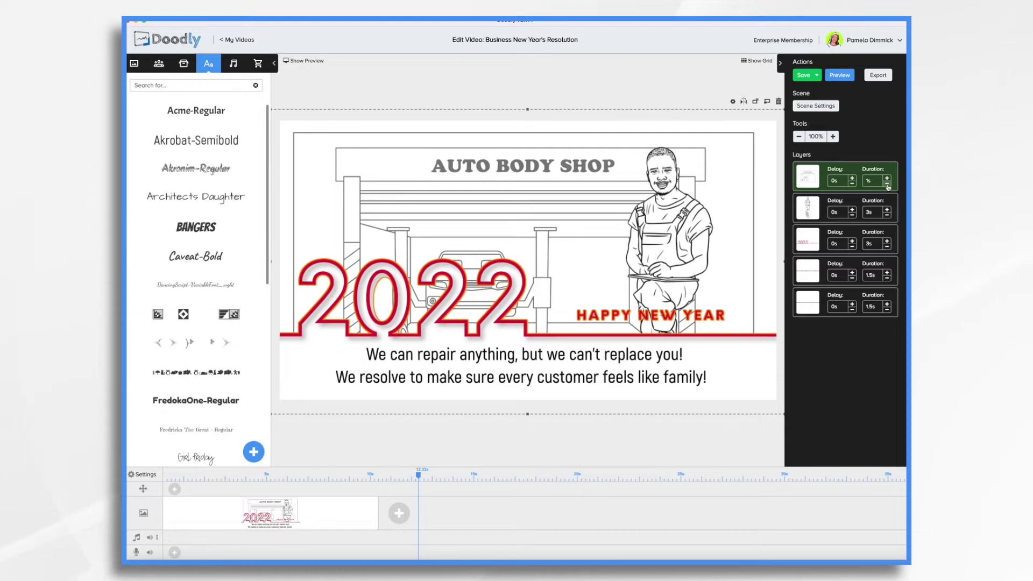
{"action": "left_click", "coordinate": [819, 210]}
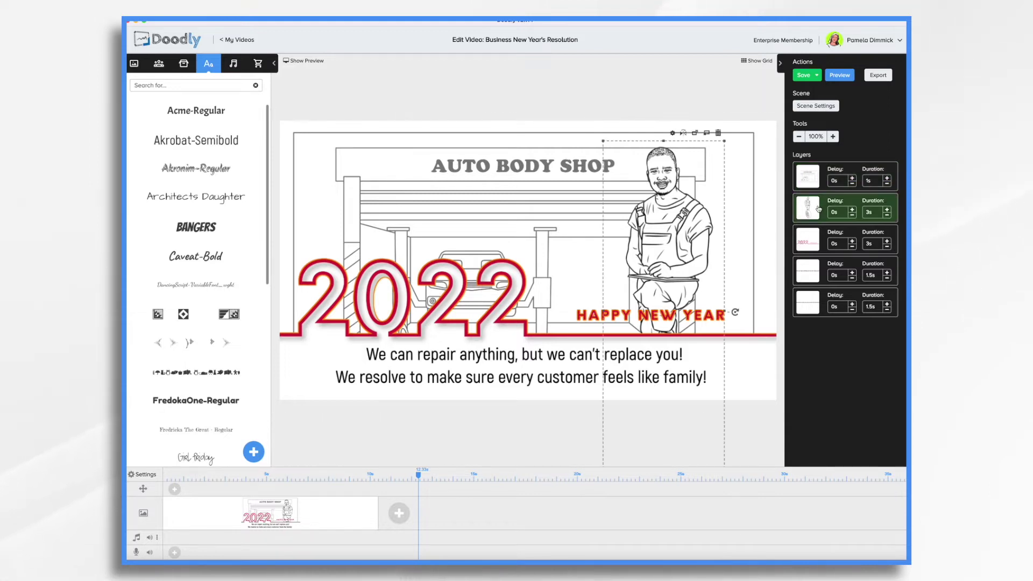
{"action": "left_click", "coordinate": [887, 215]}
{"action": "left_click", "coordinate": [886, 214]}
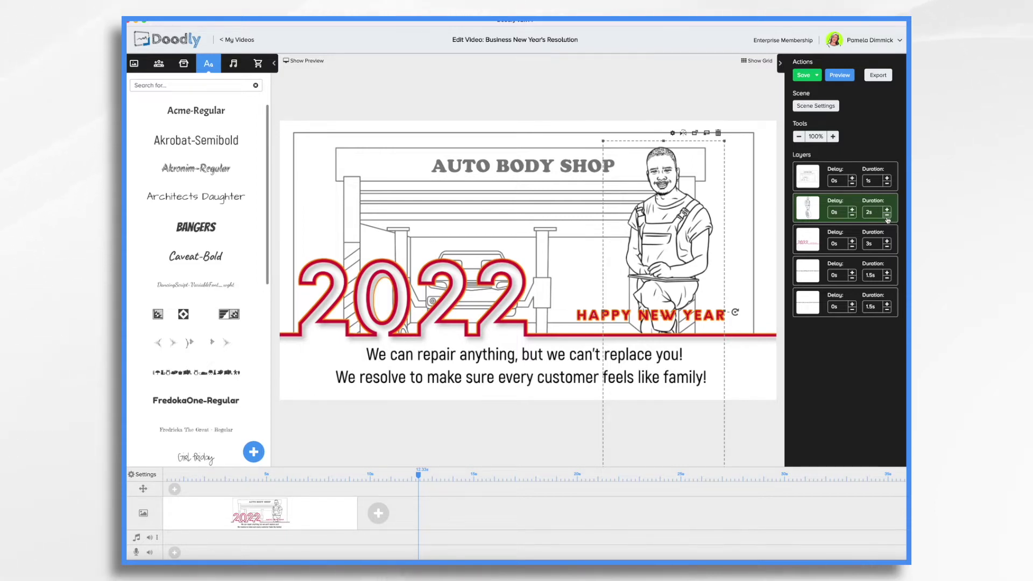
- Select the Happy New Year 2022 graphic and open it in the asset editor
{"action": "left_click", "coordinate": [824, 242]}
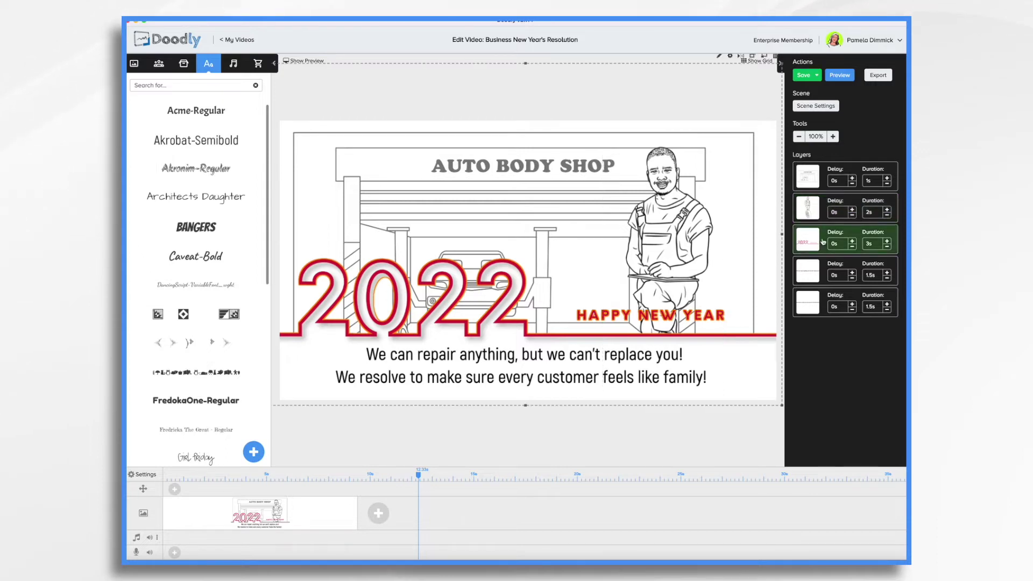
{"action": "left_click", "coordinate": [461, 240]}
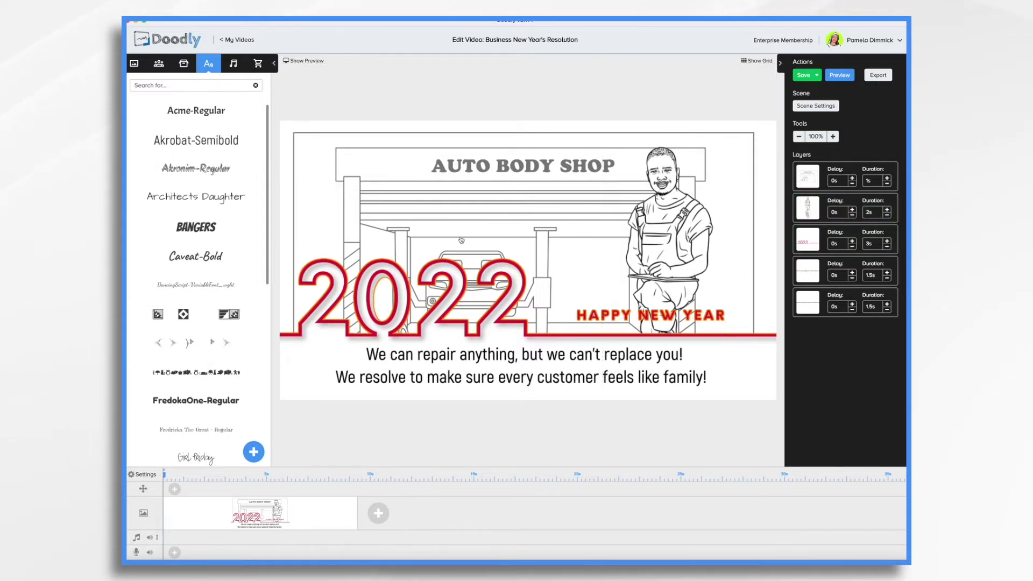
{"action": "left_click", "coordinate": [461, 271]}
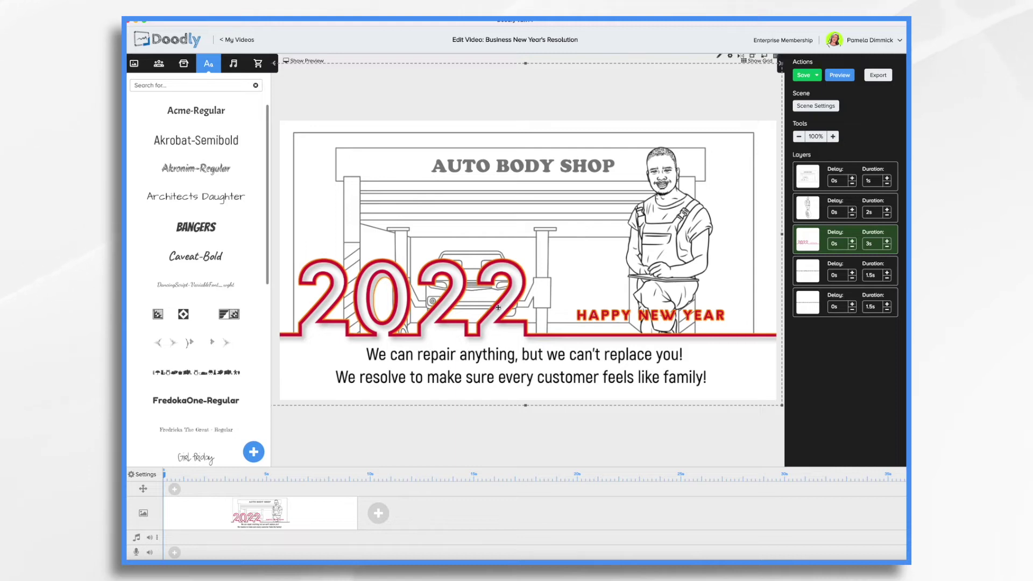
{"action": "left_click", "coordinate": [720, 58]}
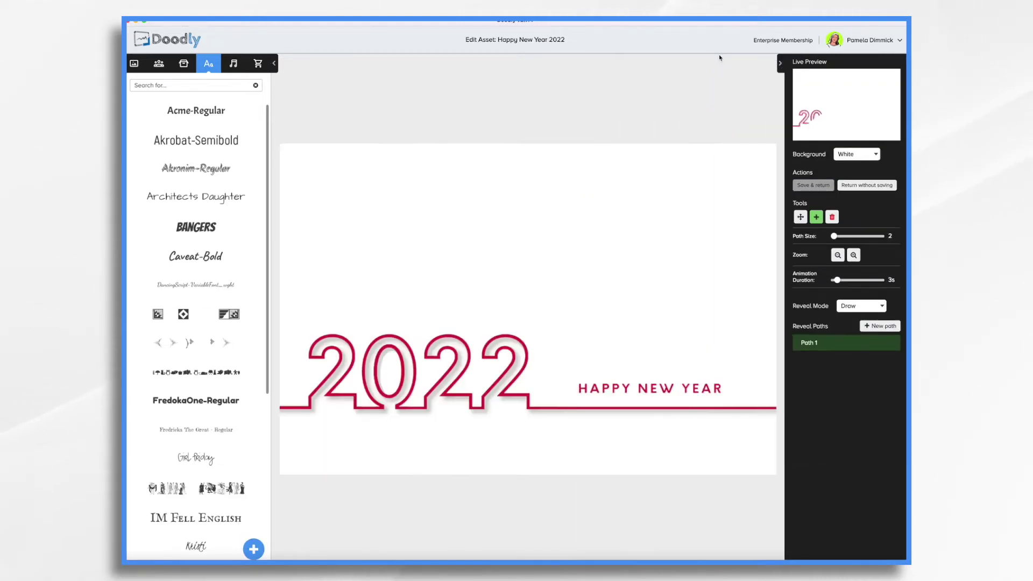
- Switch the 2022 graphic's Reveal Mode to Fade and save back to the scene
{"action": "left_click", "coordinate": [856, 307]}
{"action": "left_click", "coordinate": [851, 318]}
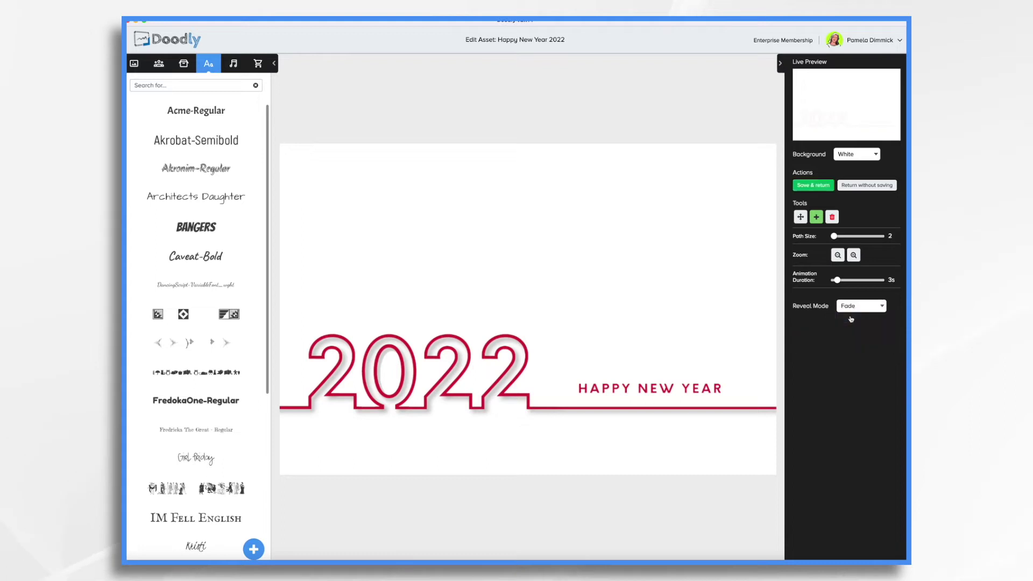
{"action": "left_click", "coordinate": [814, 185]}
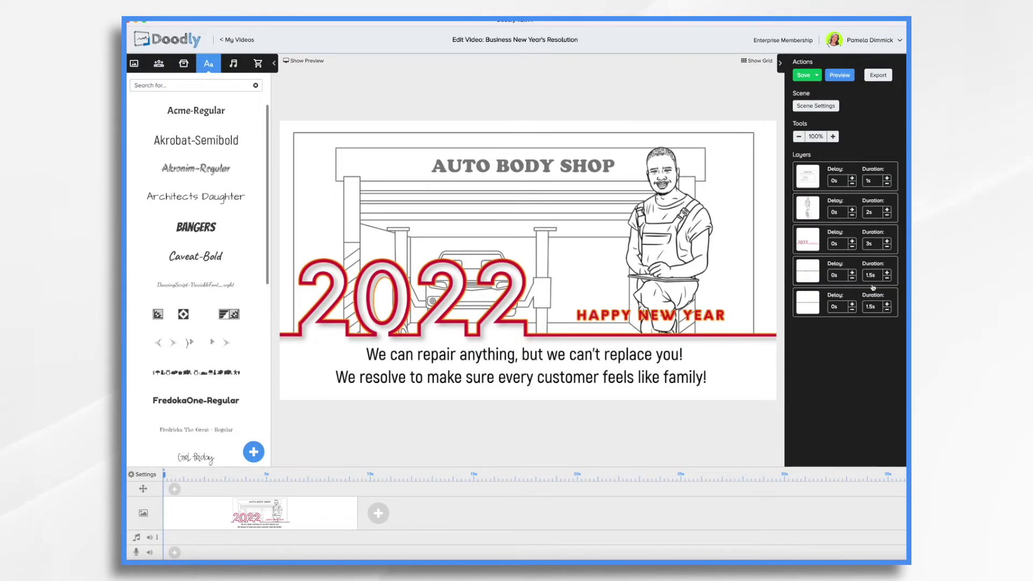
- Keep the first sentence at 1.5s, delay the family line by 0.5s, and open Scene Settings
{"action": "left_click", "coordinate": [798, 278]}
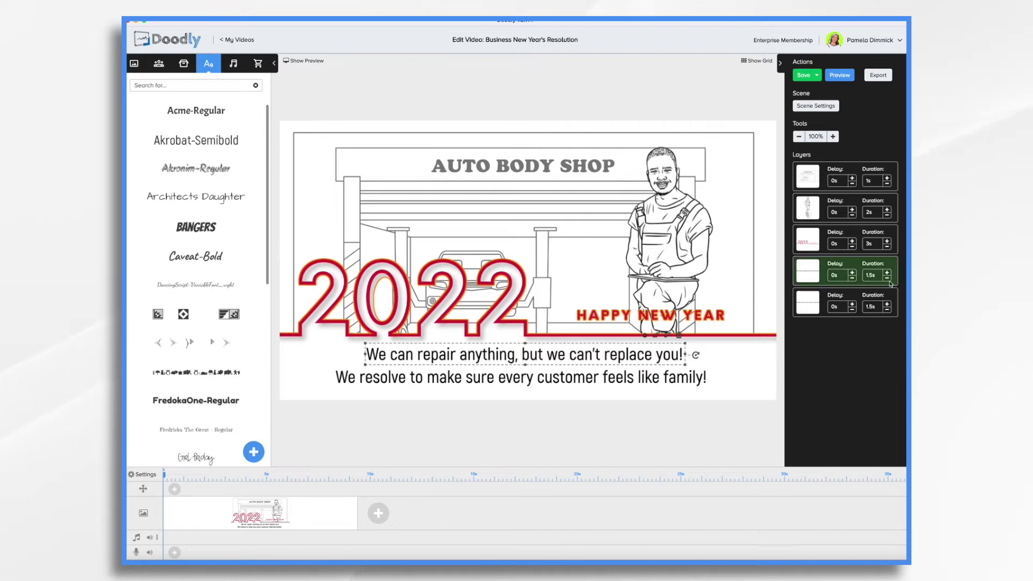
{"action": "left_click", "coordinate": [887, 278]}
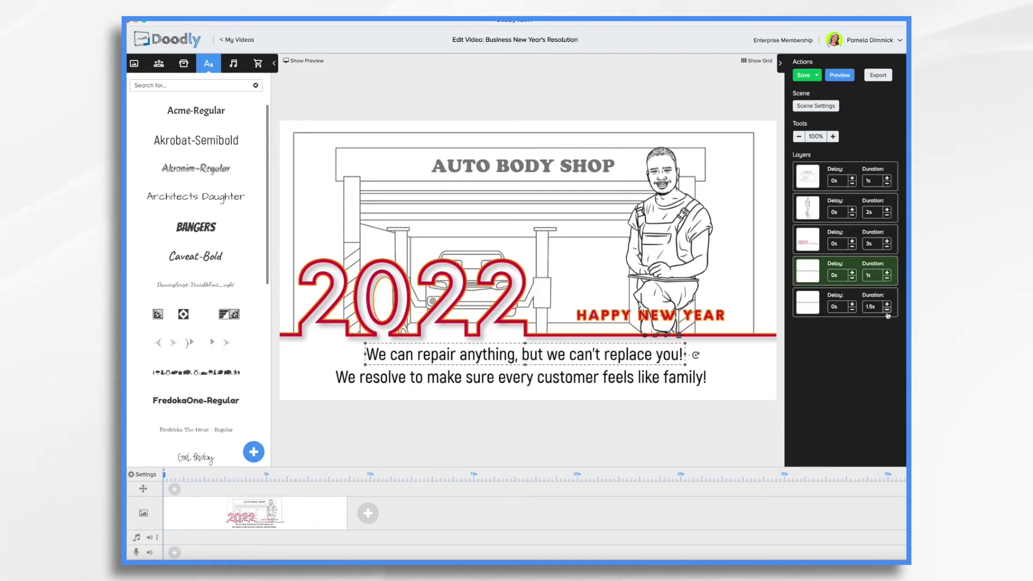
{"action": "left_click", "coordinate": [888, 273]}
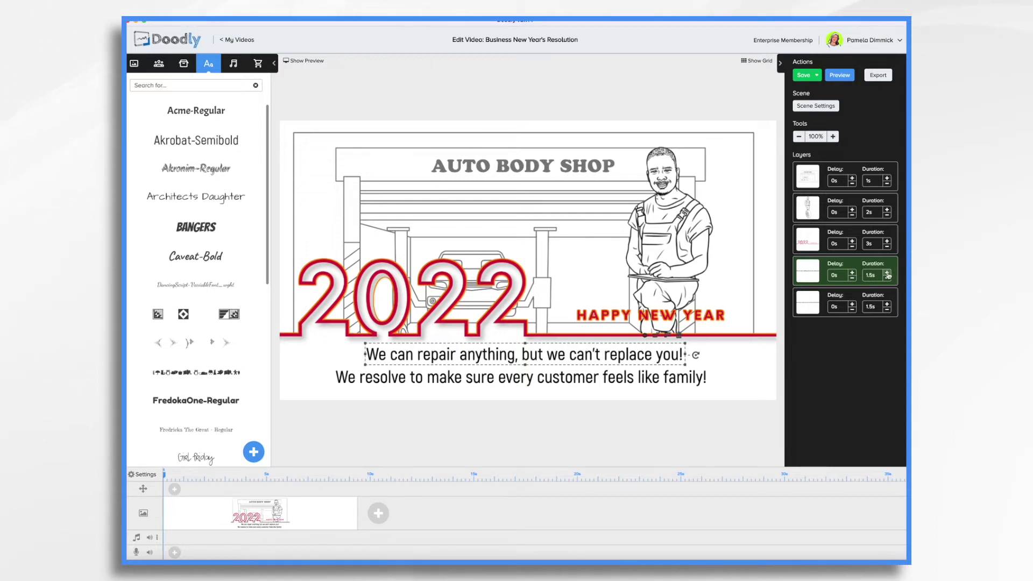
{"action": "left_click", "coordinate": [853, 304]}
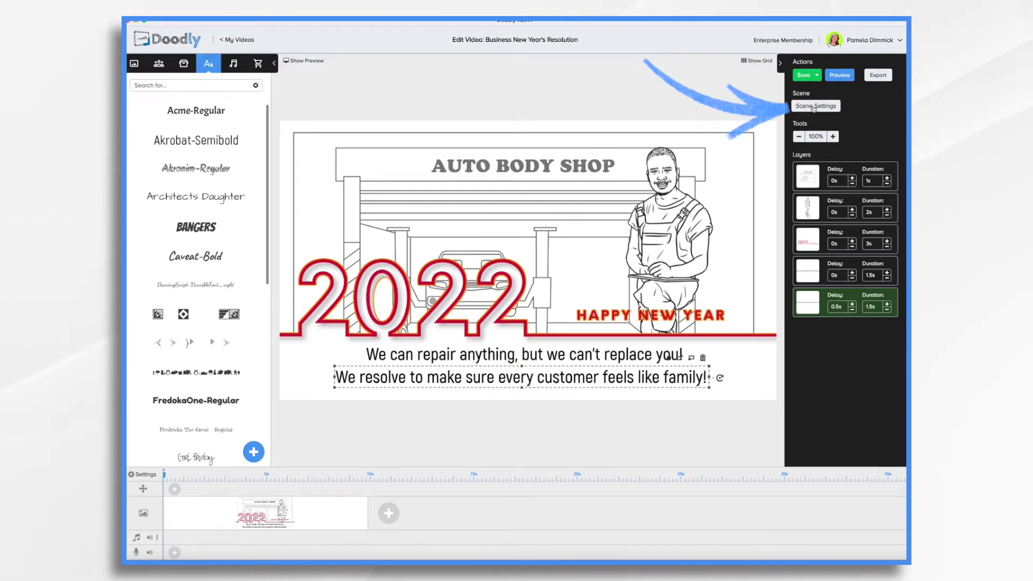
{"action": "left_click", "coordinate": [814, 107]}
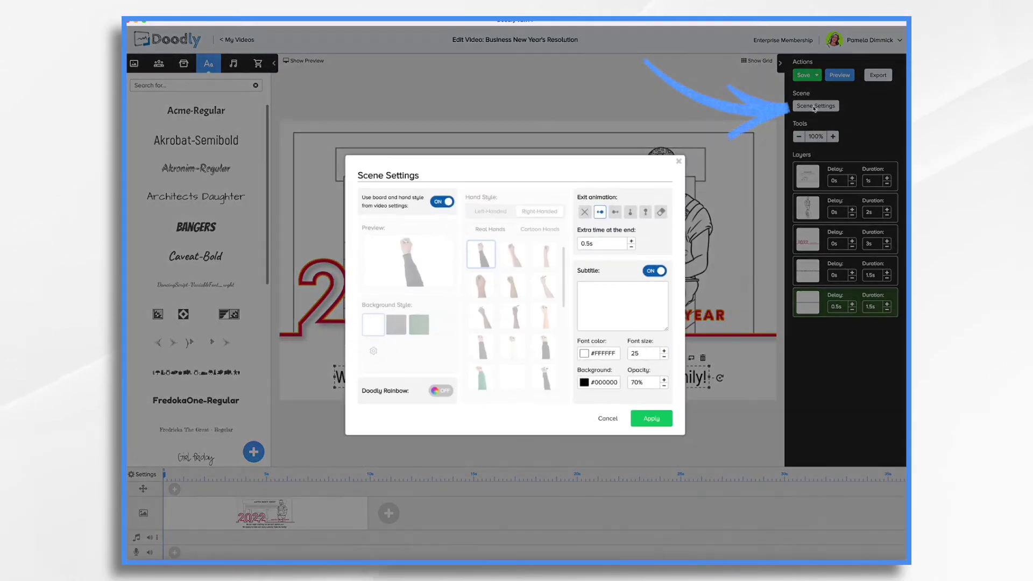
- Enter 7 seconds as the Extra time at the end and apply the scene settings
{"action": "left_click", "coordinate": [608, 244]}
{"action": "key", "text": "BackSpace"}
{"action": "key", "text": "BackSpace"}
{"action": "key", "text": "BackSpace"}
{"action": "key", "text": "BackSpace"}
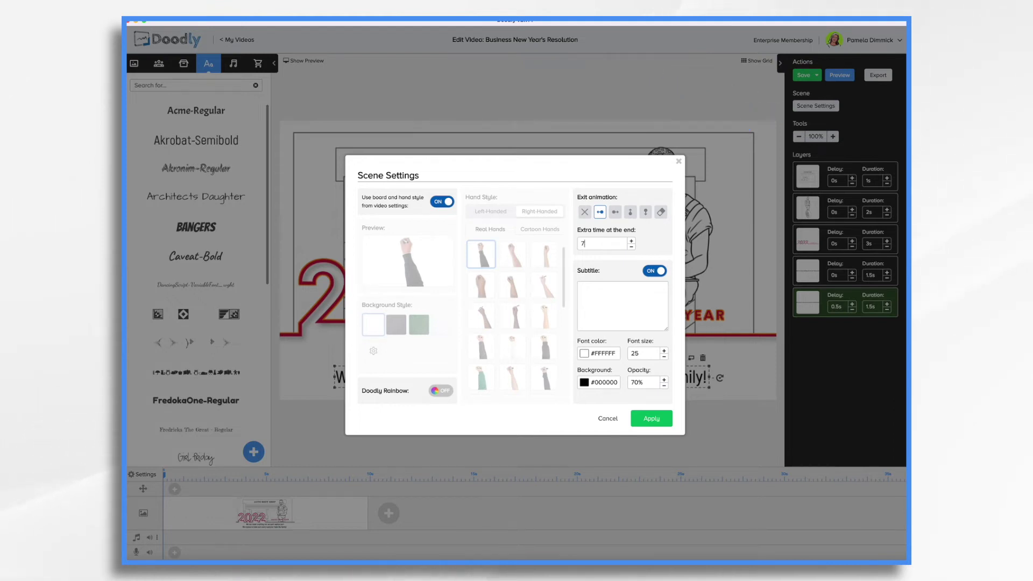
{"action": "type", "text": "7"}
{"action": "left_click", "coordinate": [630, 306]}
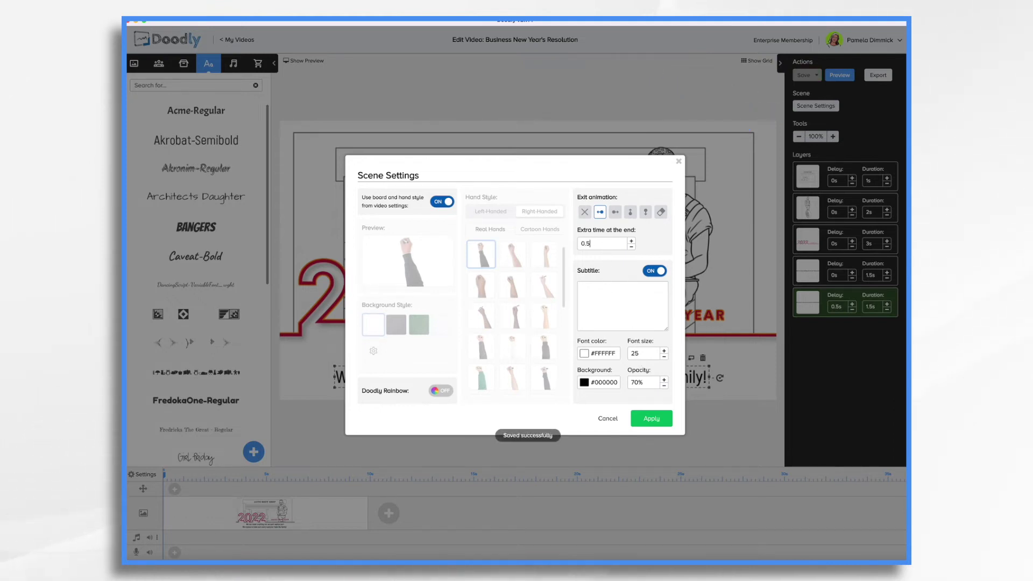
{"action": "key", "text": "BackSpace"}
{"action": "key", "text": "BackSpace"}
{"action": "key", "text": "BackSpace"}
{"action": "type", "text": "7"}
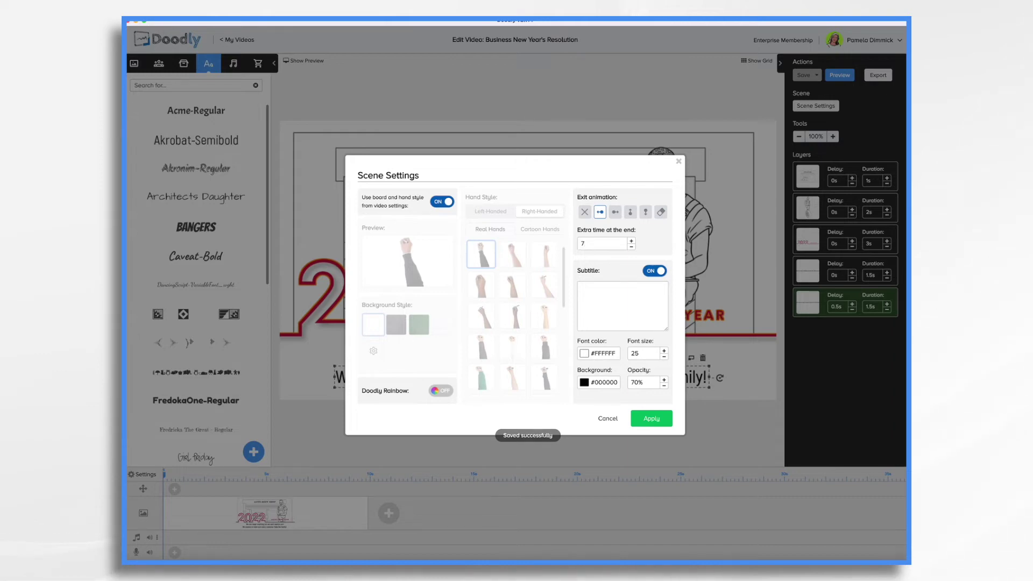
{"action": "type", "text": "s"}
{"action": "left_click", "coordinate": [669, 417]}
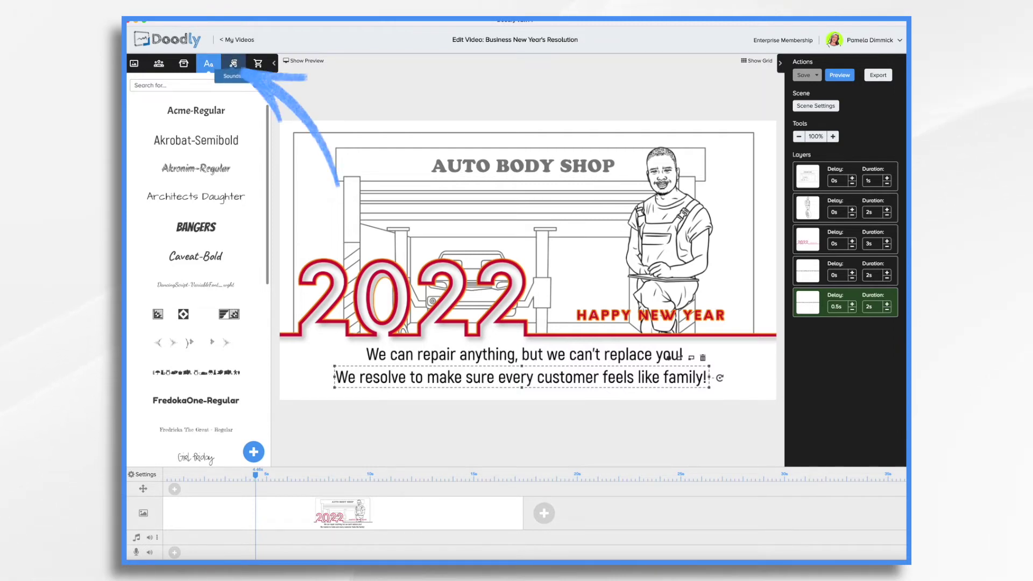
- Add the Inspiration music to the audio timeline and trim its end to match the shop scene
{"action": "left_click", "coordinate": [232, 63]}
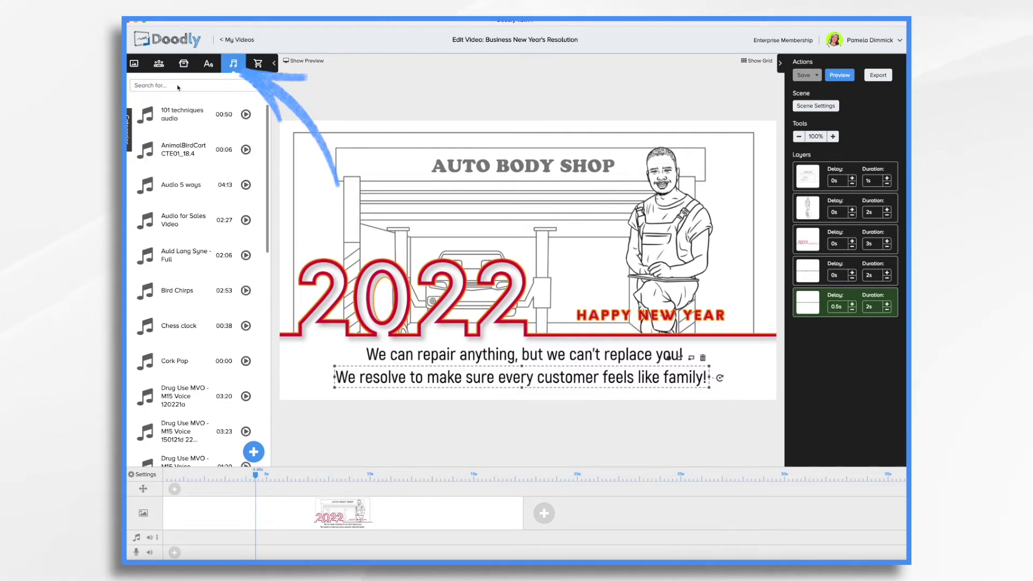
{"action": "scroll", "coordinate": [164, 290], "scroll_direction": "down", "scroll_amount": 20}
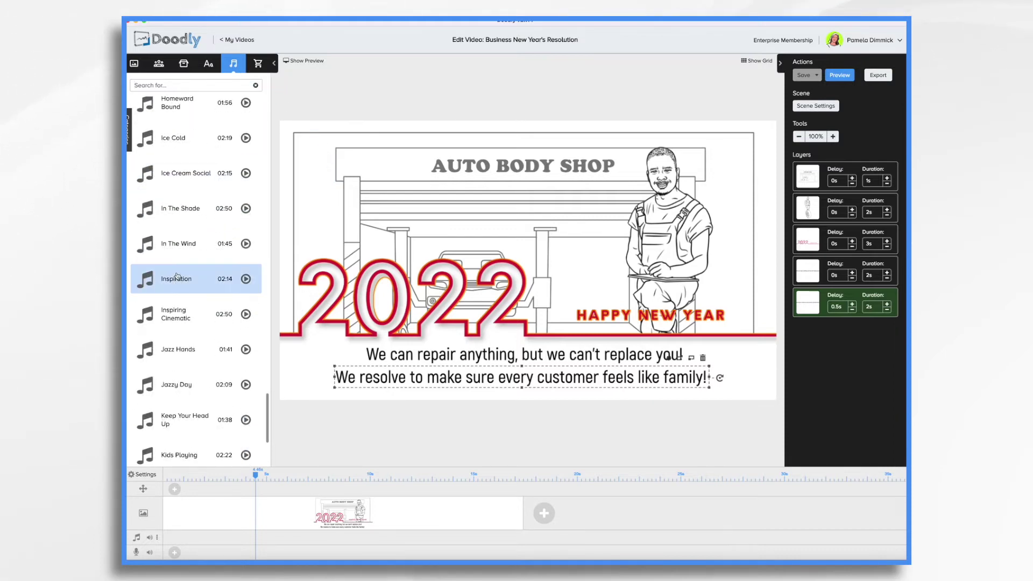
{"action": "left_click_drag", "start_coordinate": [176, 275], "coordinate": [189, 537]}
{"action": "left_click_drag", "start_coordinate": [525, 538], "coordinate": [156, 536]}
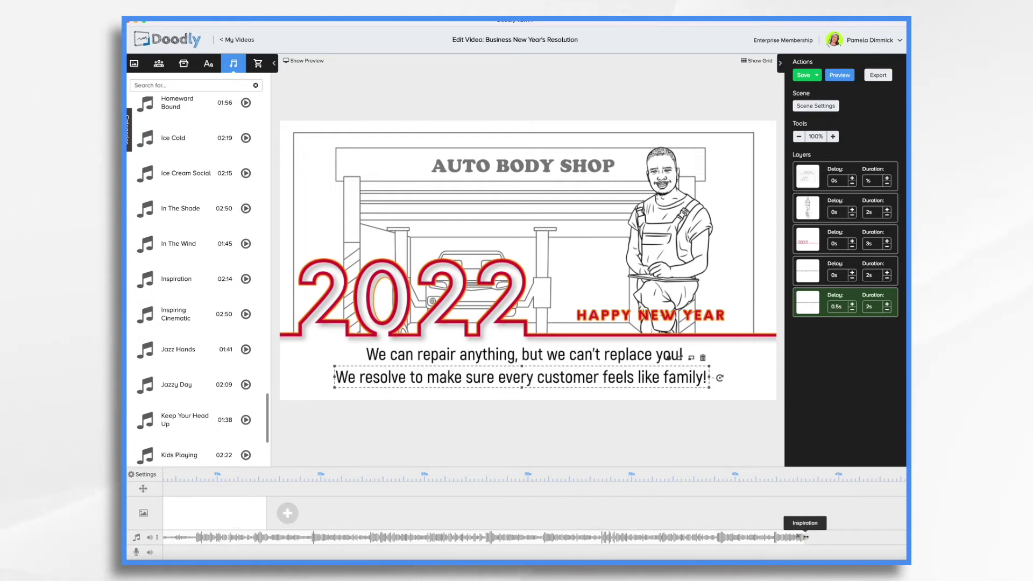
{"action": "left_click_drag", "start_coordinate": [806, 537], "coordinate": [262, 537]}
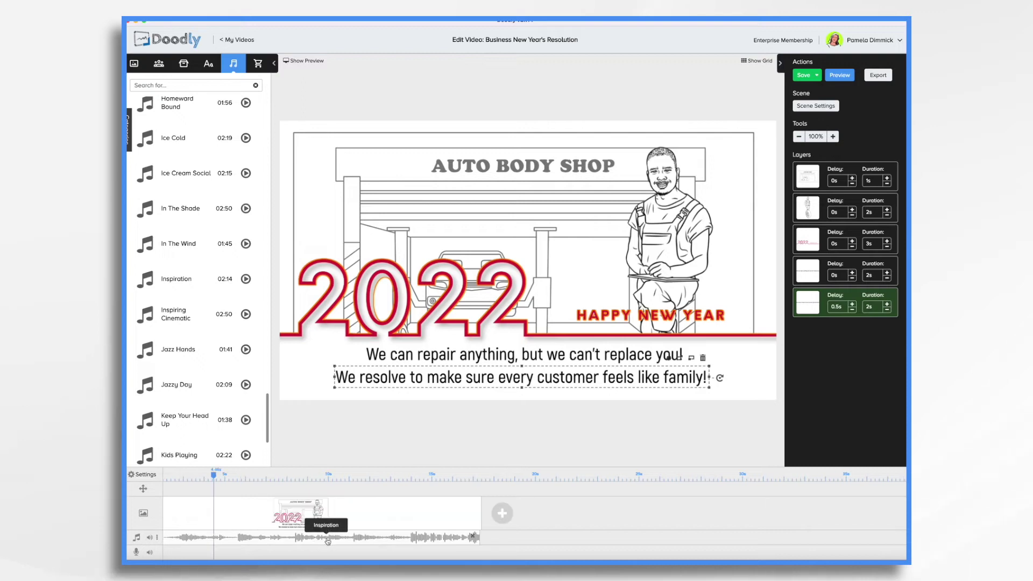
{"action": "mouse_move", "coordinate": [461, 540]}
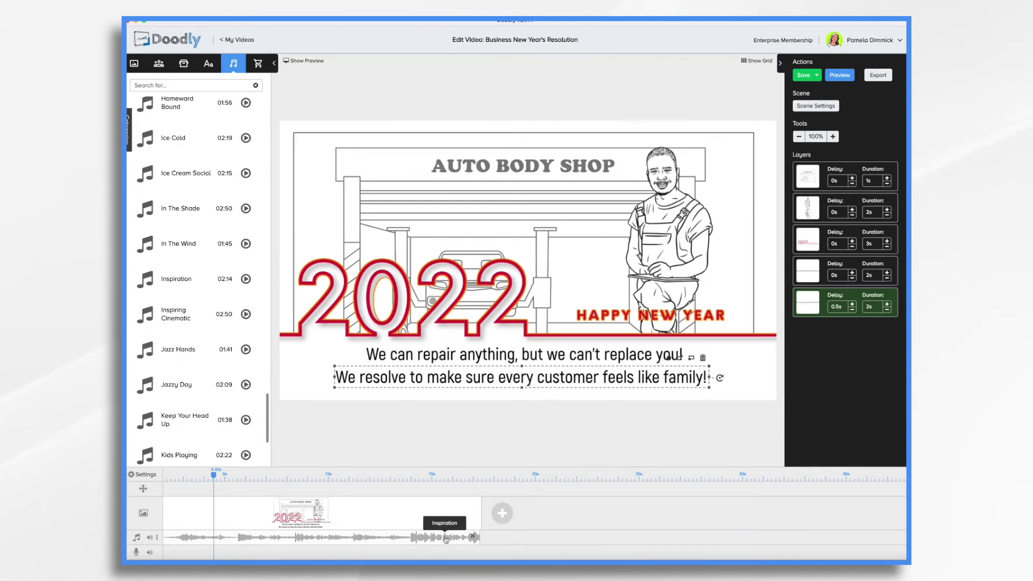
- Apply a fade-out to the end of the Inspiration music clip
{"action": "right_click", "coordinate": [445, 539]}
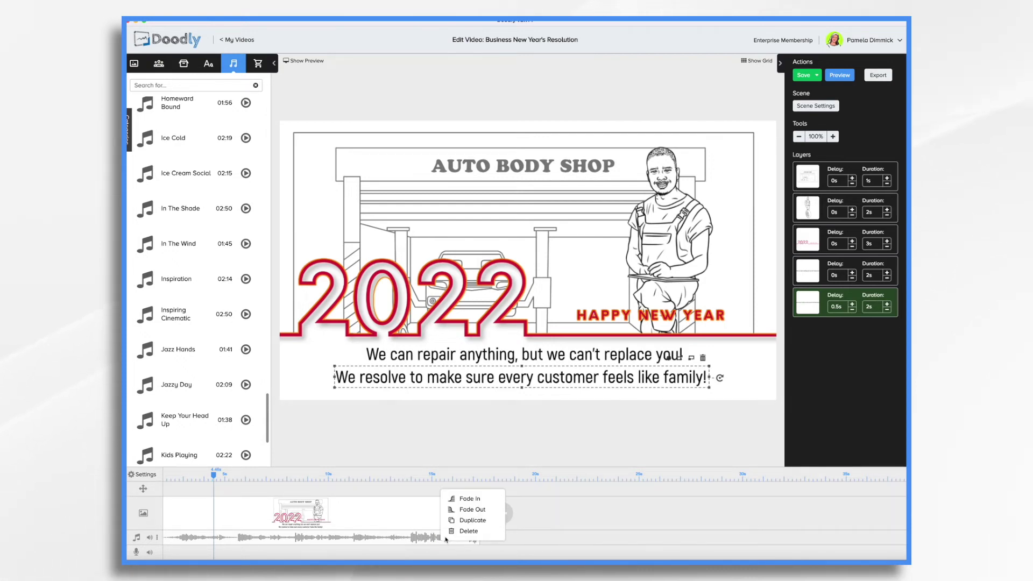
{"action": "left_click", "coordinate": [466, 510]}
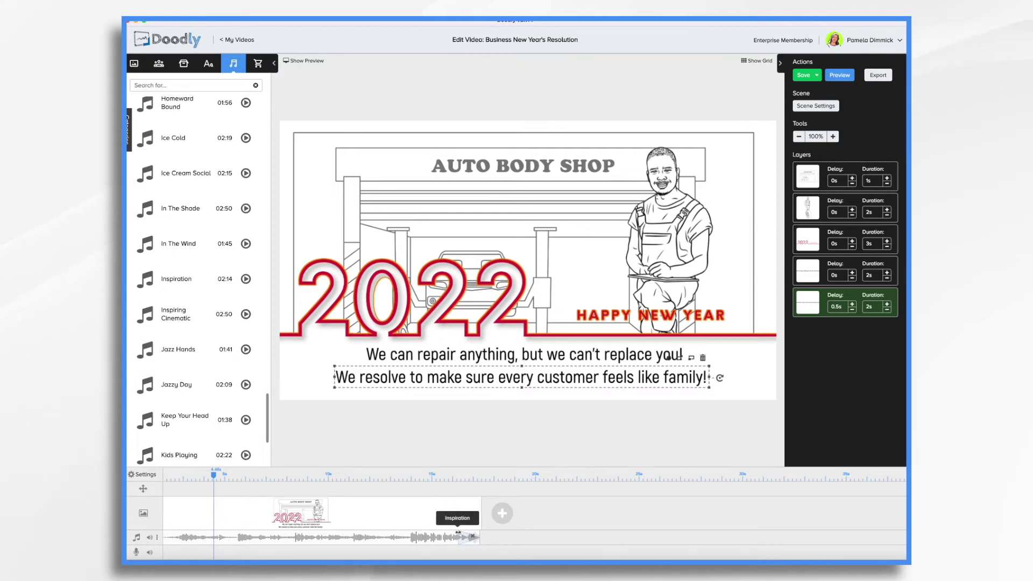
{"action": "left_click", "coordinate": [398, 540]}
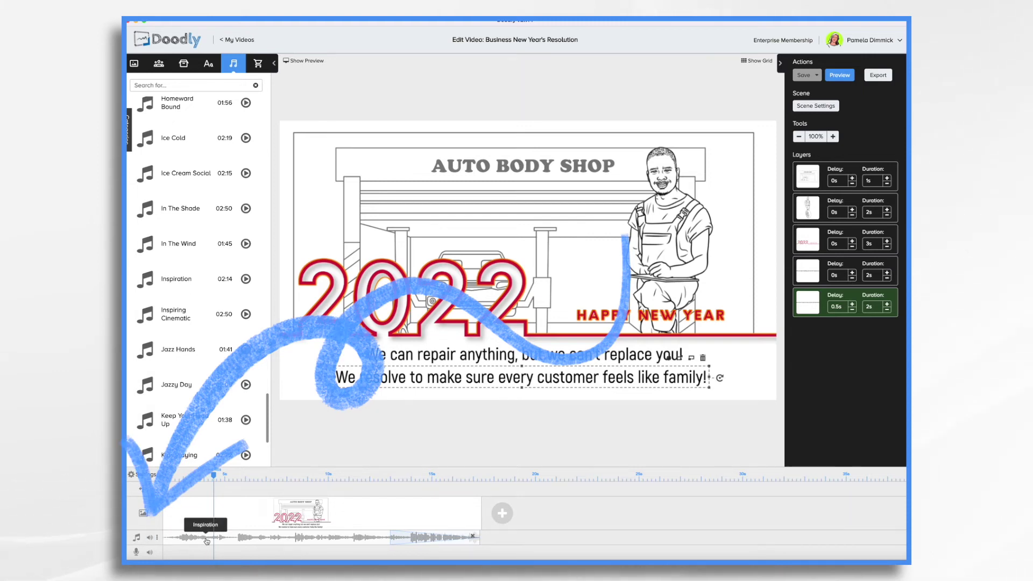
- Lower the music track volume to 12% and return the playhead toward the start
{"action": "left_click", "coordinate": [151, 538]}
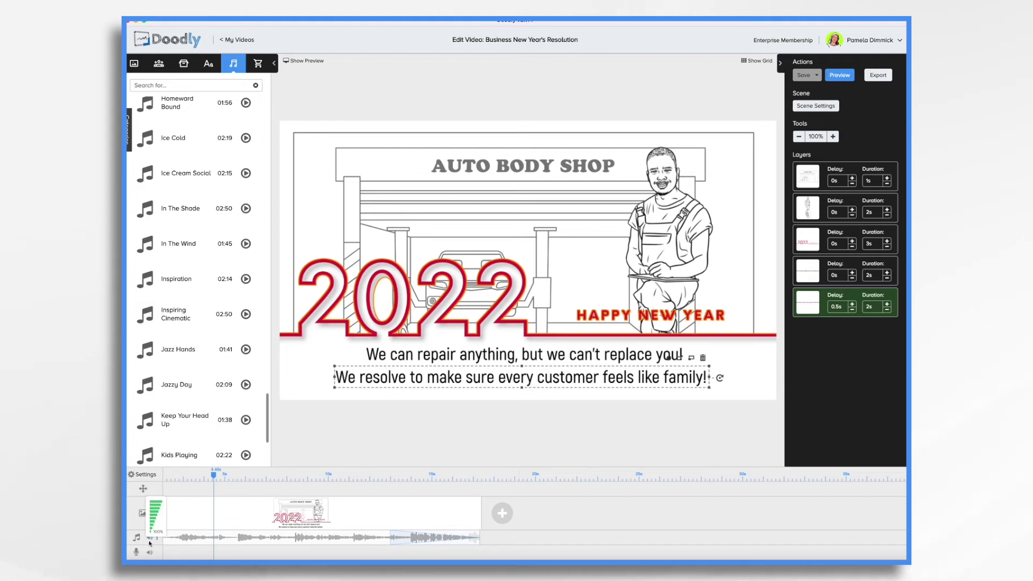
{"action": "left_click", "coordinate": [151, 532]}
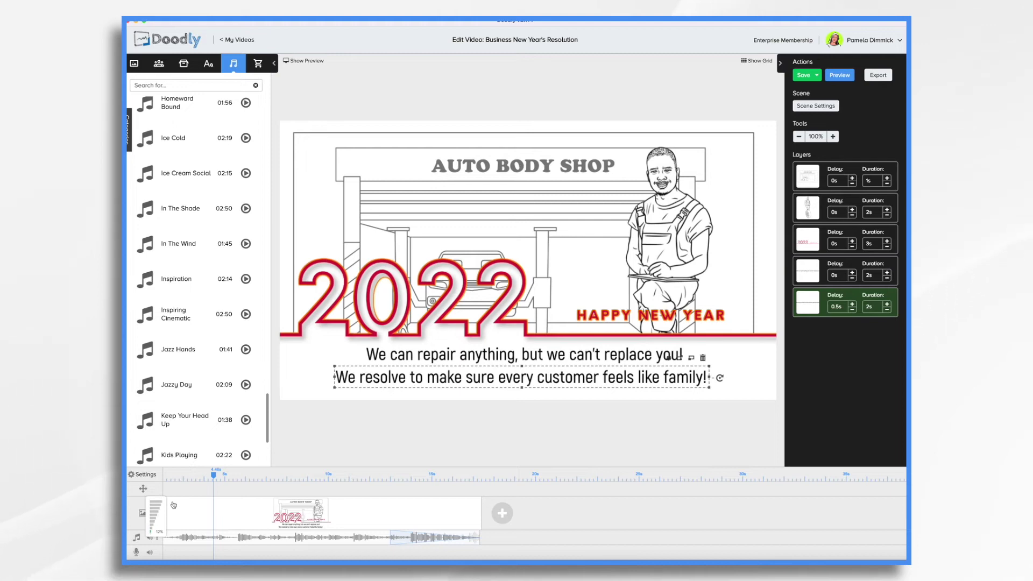
{"action": "left_click", "coordinate": [172, 553]}
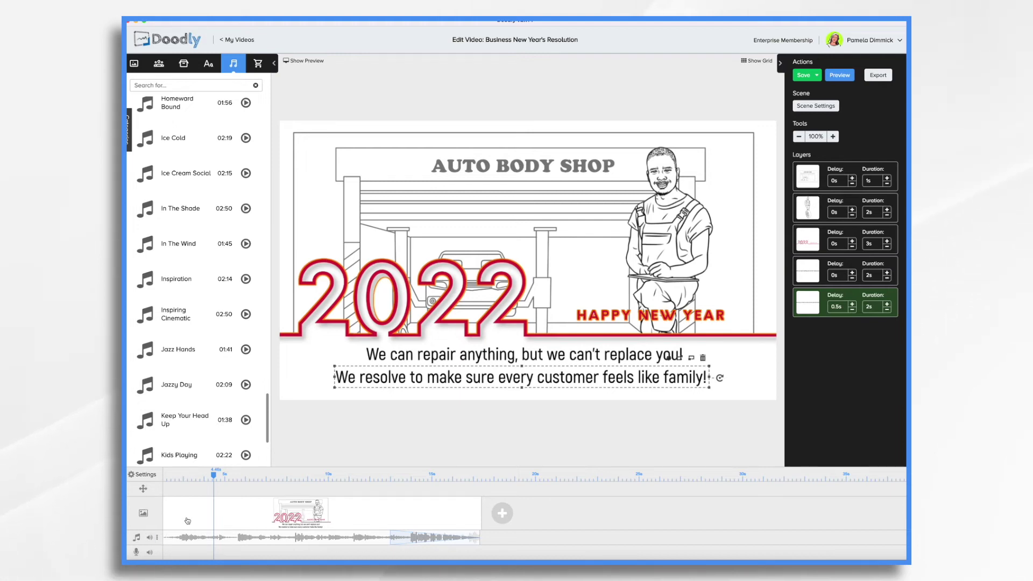
{"action": "left_click_drag", "start_coordinate": [214, 476], "coordinate": [168, 482]}
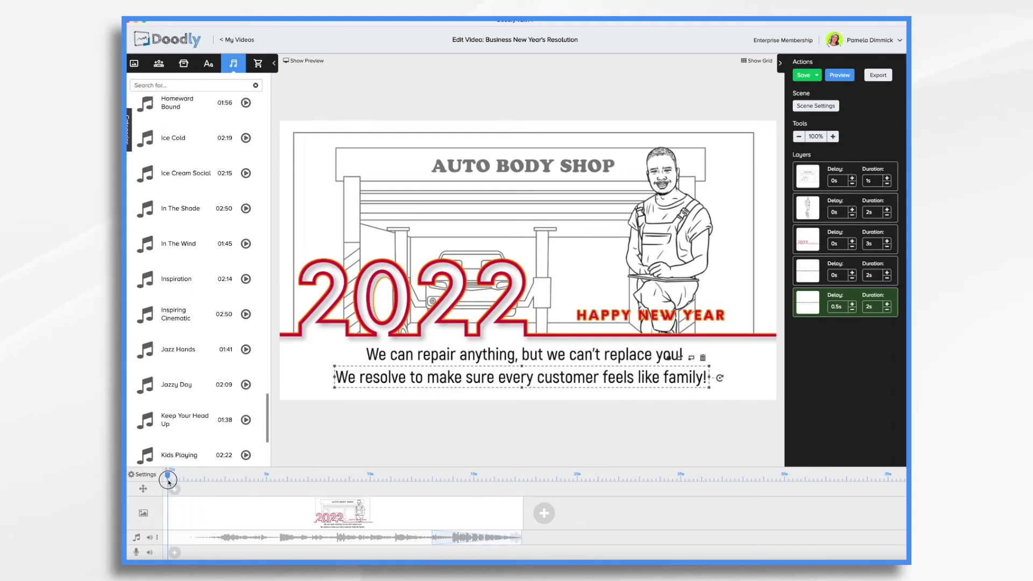
- Record a short voiceover clip on the microphone track
{"action": "left_click", "coordinate": [175, 553]}
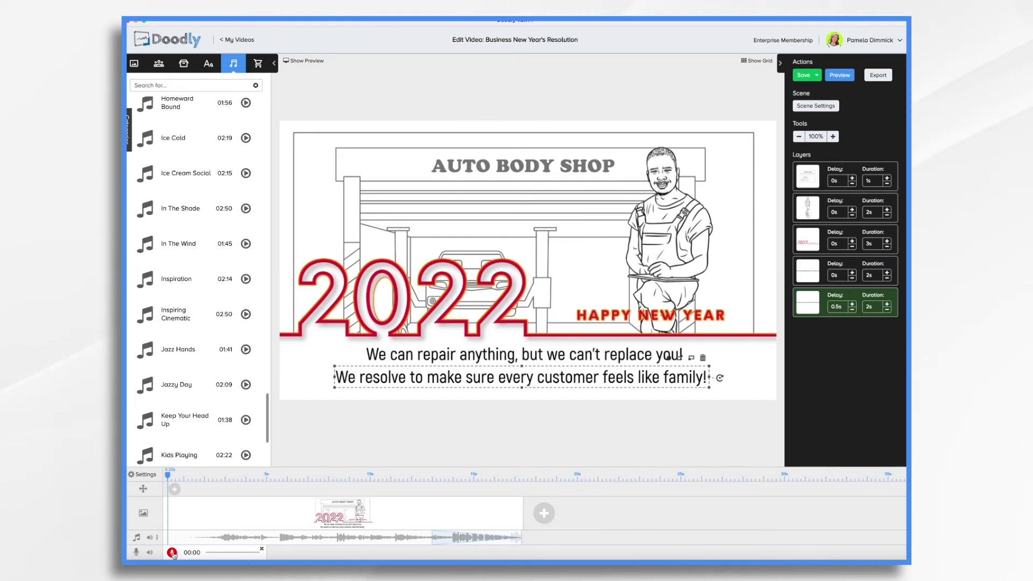
{"action": "left_click", "coordinate": [173, 552]}
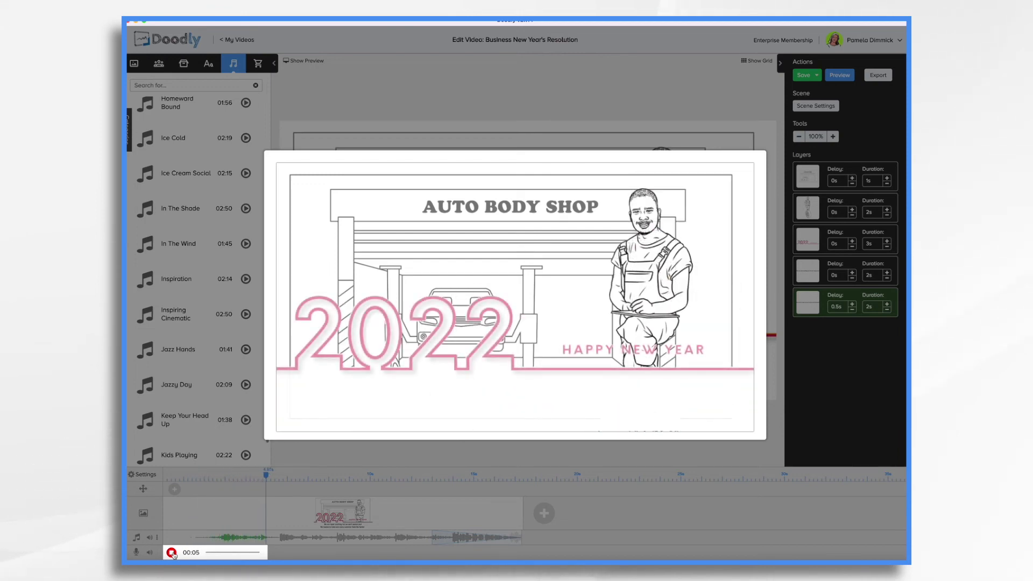
{"action": "left_click", "coordinate": [172, 553]}
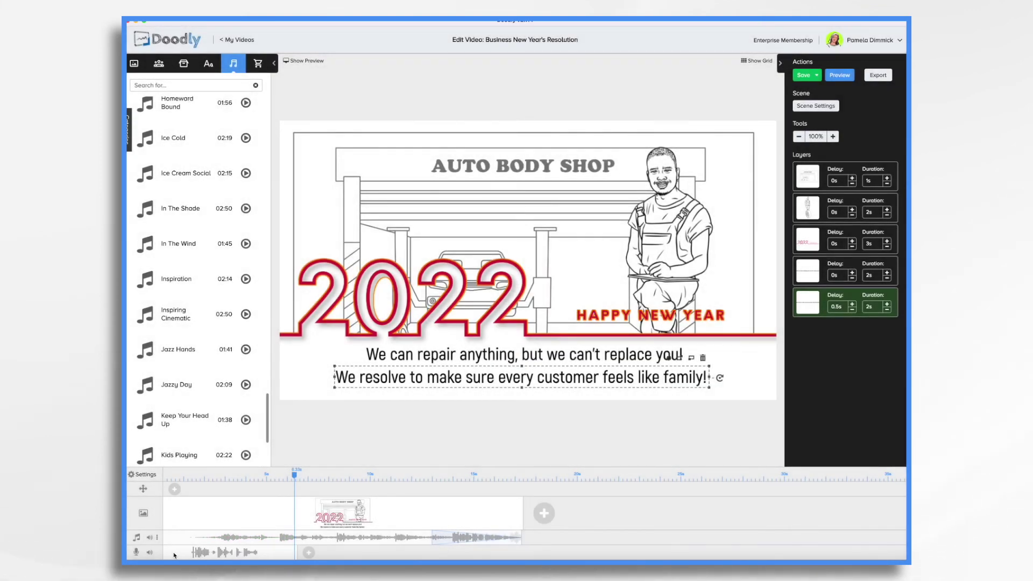
- Export the video at 1080p (1920x1080) to a OneDrive folder
{"action": "left_click", "coordinate": [878, 75]}
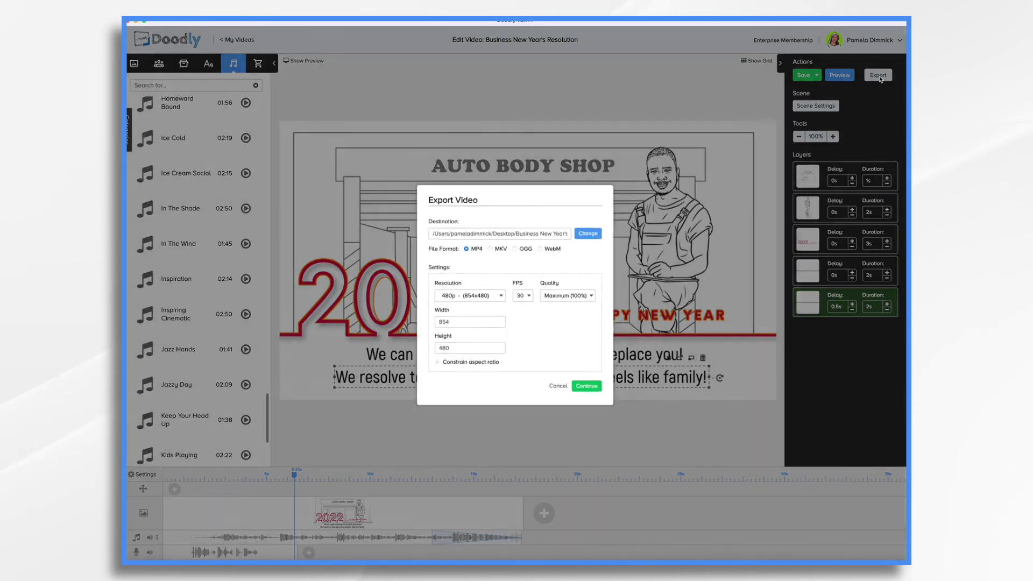
{"action": "left_click", "coordinate": [492, 302]}
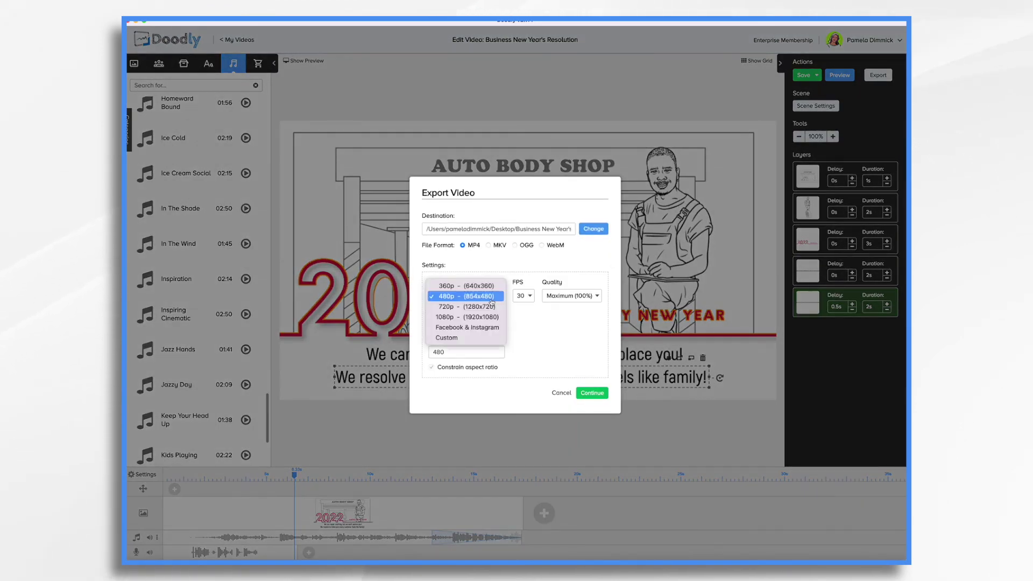
{"action": "left_click", "coordinate": [460, 318]}
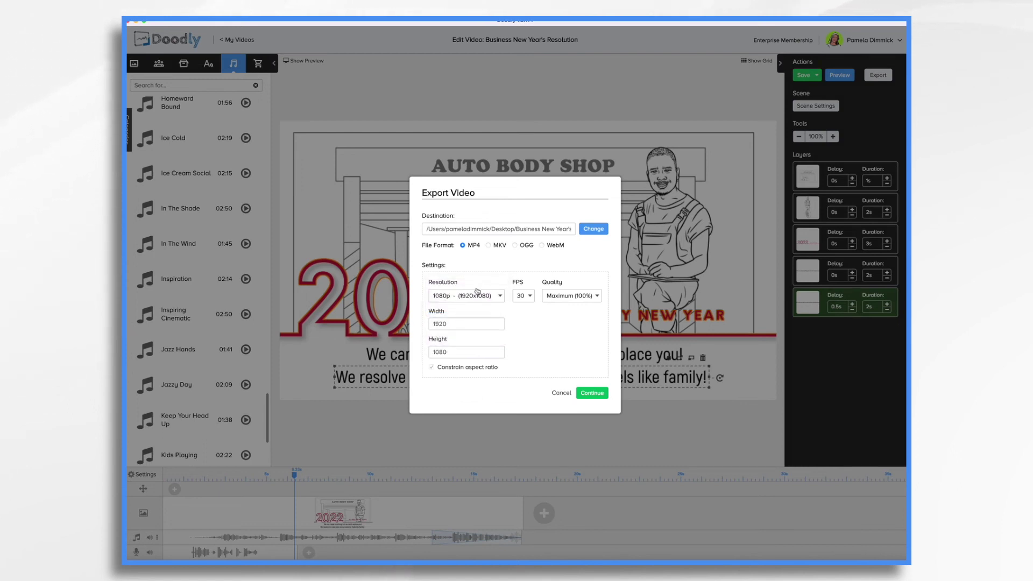
{"action": "left_click", "coordinate": [595, 229]}
{"action": "left_click", "coordinate": [672, 279]}
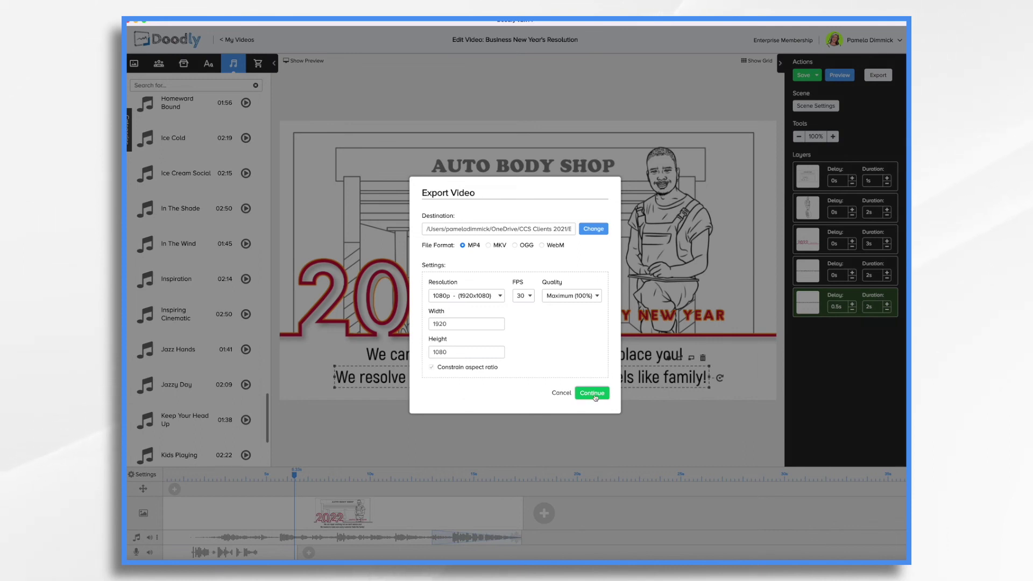
{"action": "left_click", "coordinate": [592, 393]}
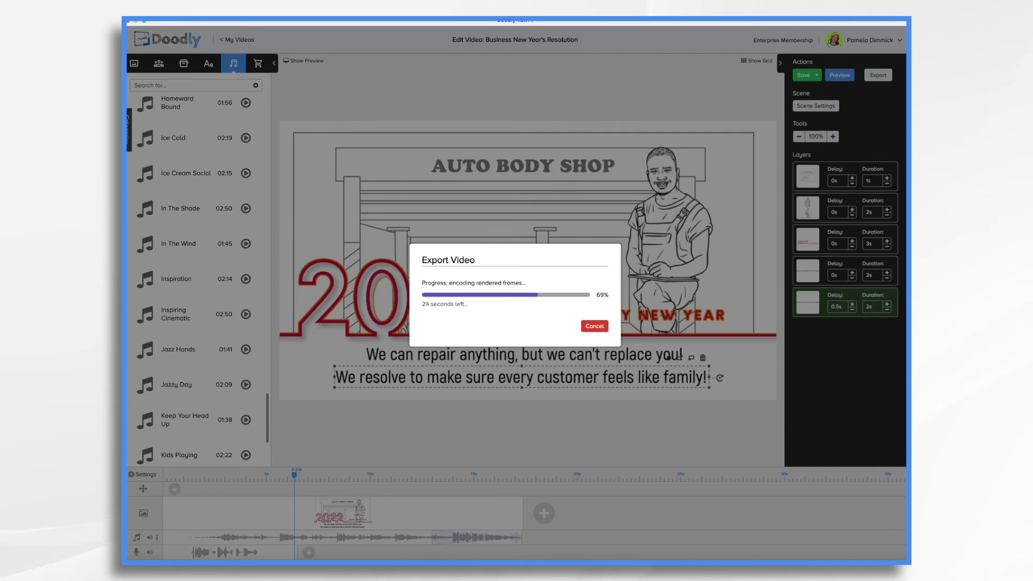
- Reveal the exported Business New Year's Resolution.mp4 in Finder
{"action": "left_click", "coordinate": [583, 329]}
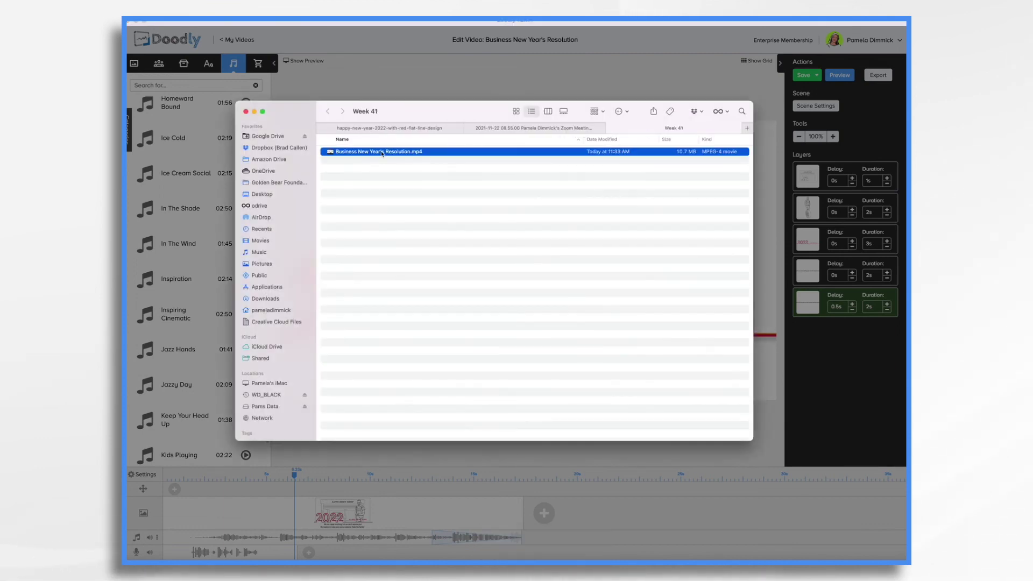